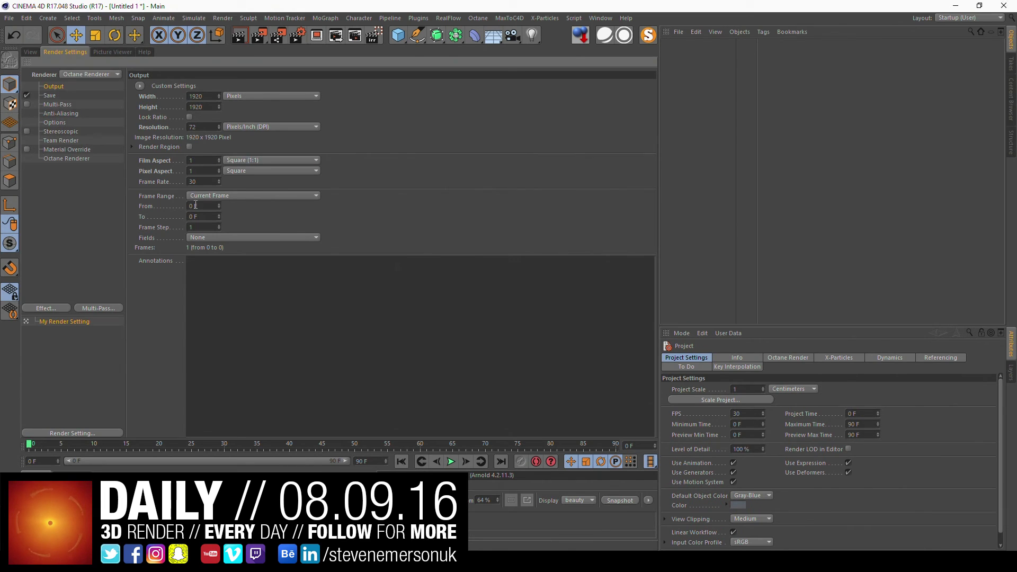
Leave Render Settings and return to the empty perspective viewport.
click(31, 52)
Add a widened RealFlow Sphere emitter and play the simulation to fill it.
click(448, 18)
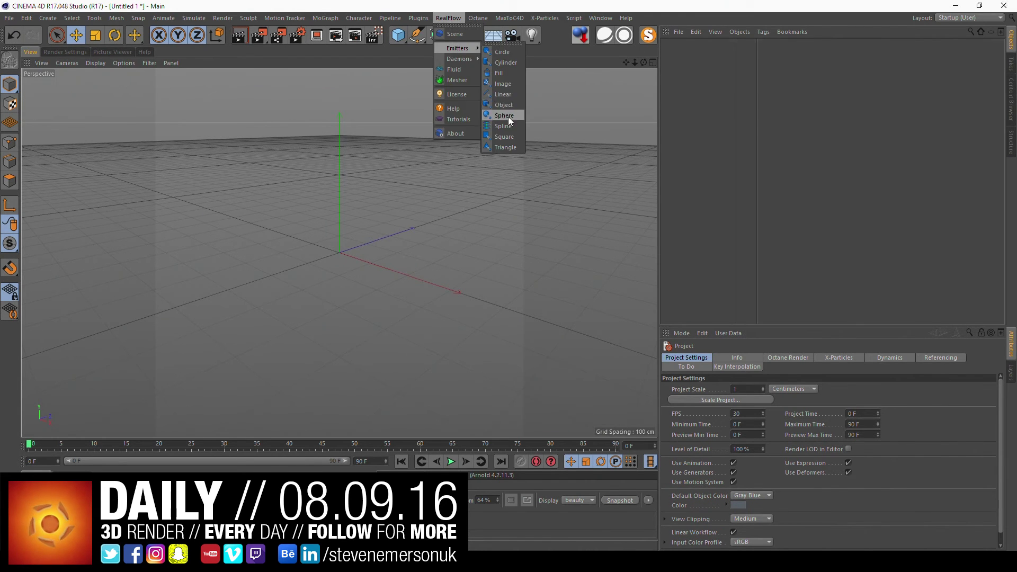
click(508, 116)
drag(755, 380, 833, 380)
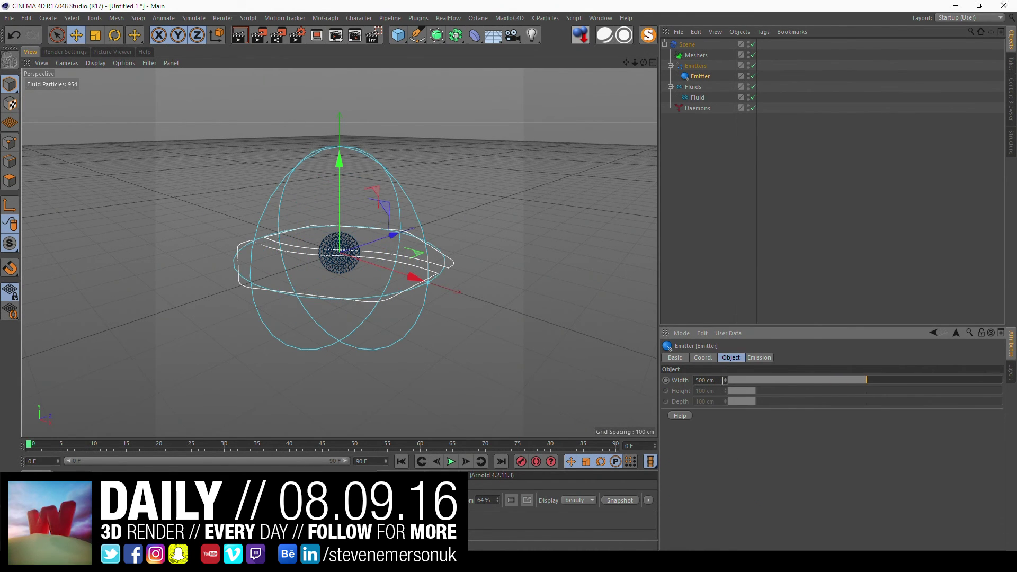
click(695, 65)
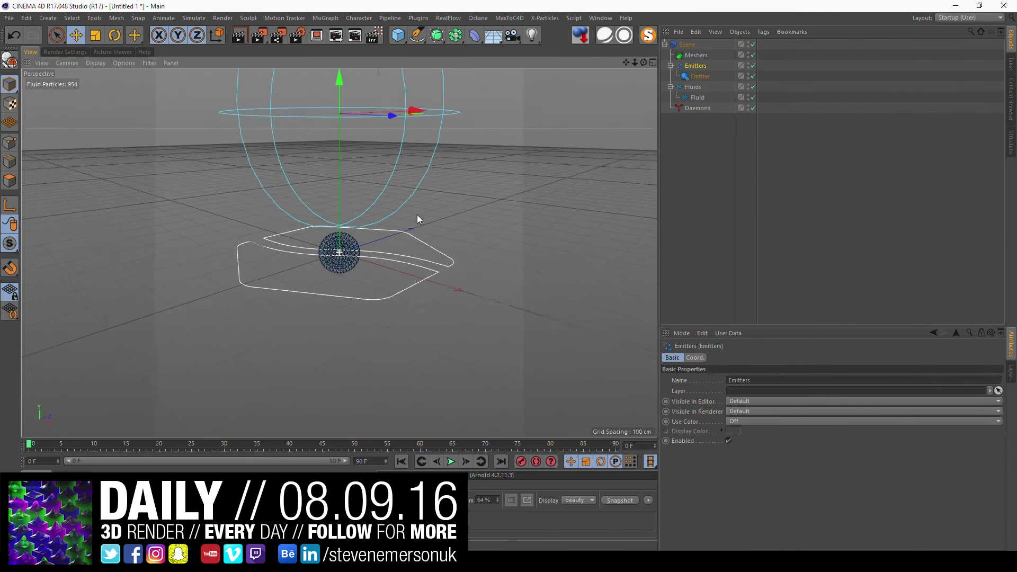
mouse_move(417, 214)
alt+mouse_down()
mouse_move(405, 221)
mouse_move(408, 202)
alt+mouse_up()
click(451, 461)
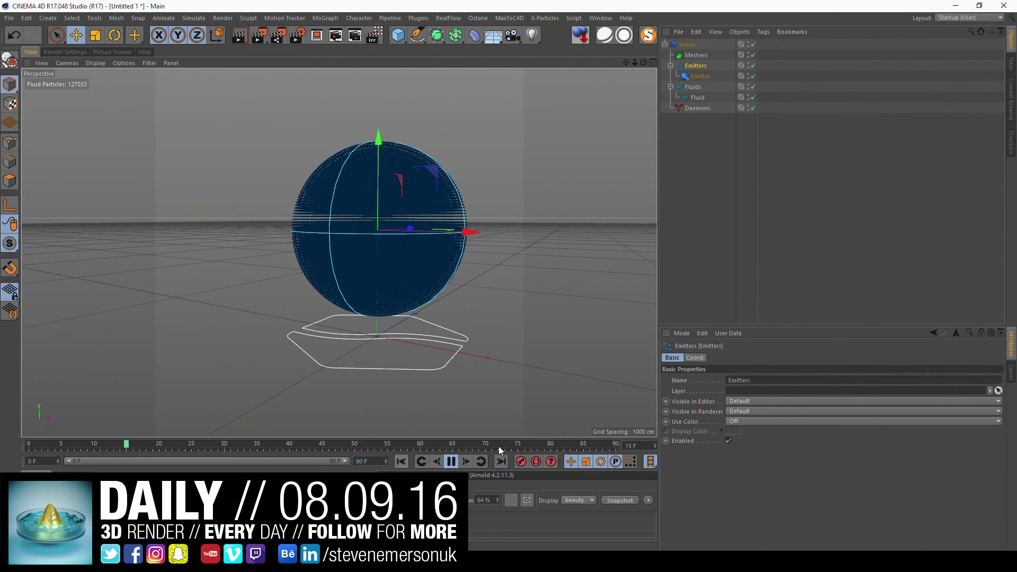
Add a Mesher and an Attractor daemon, removing a stray k Age daemon, then rewind.
click(448, 18)
click(511, 168)
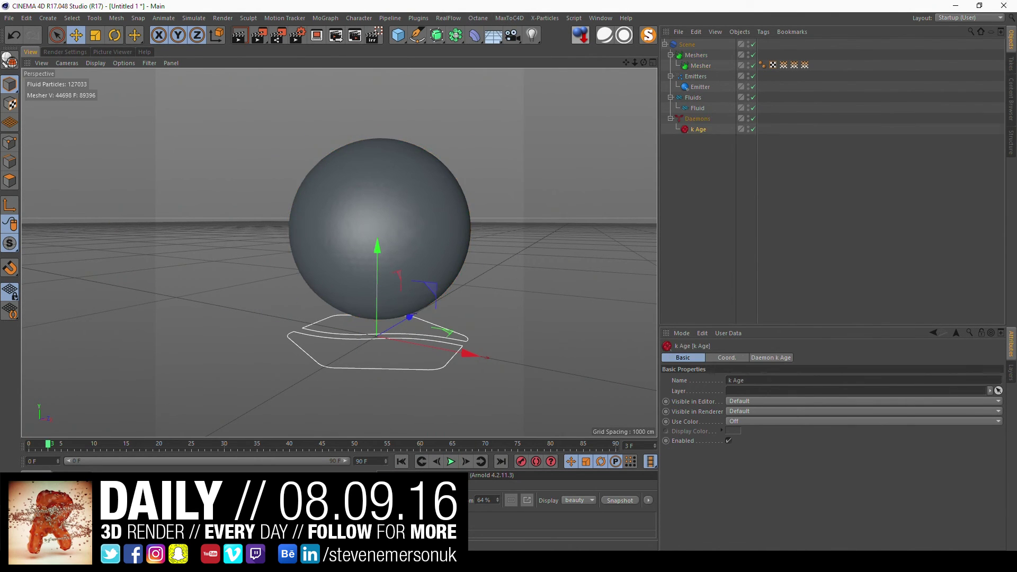
key(Delete)
click(448, 18)
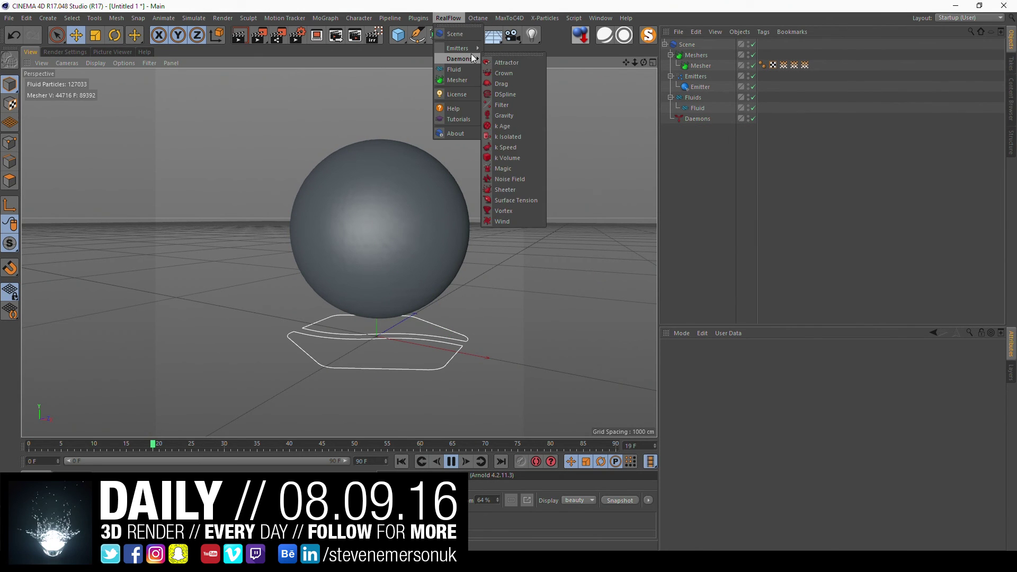
click(521, 112)
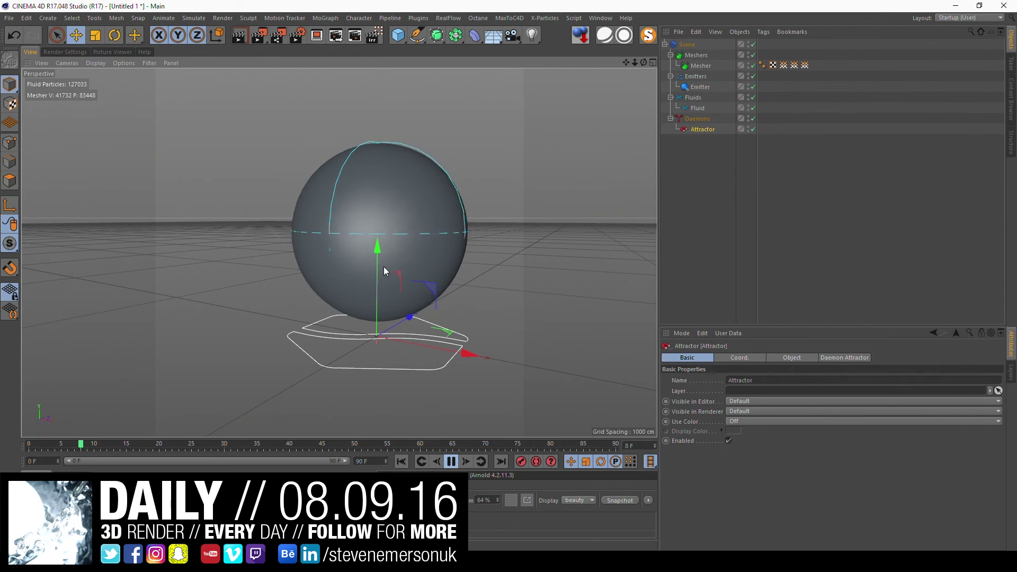
click(403, 462)
Add a second Attractor, a Noise Field and a Vortex daemon, replaying the simulation.
click(545, 18)
click(521, 113)
click(451, 462)
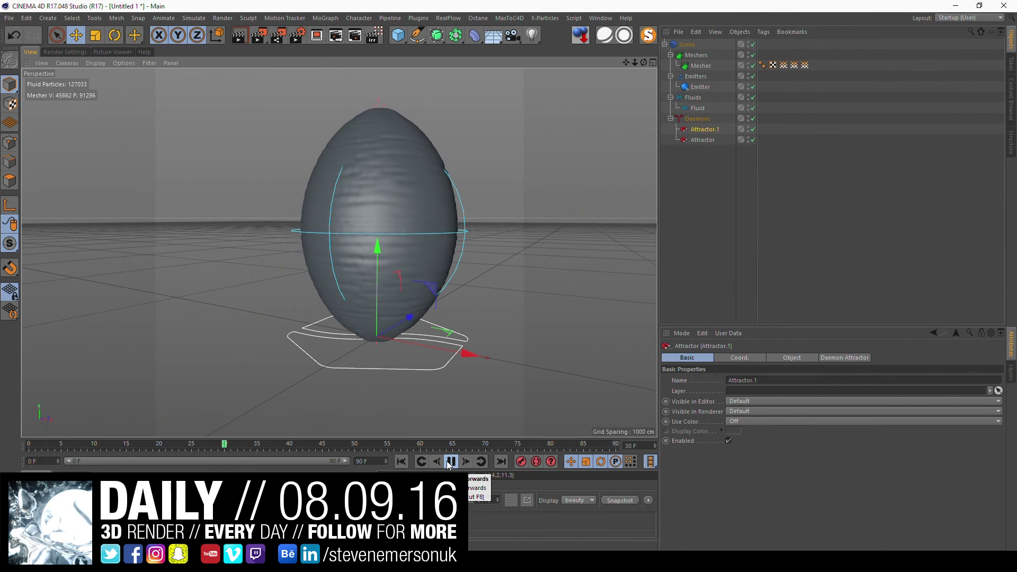
click(449, 18)
click(524, 210)
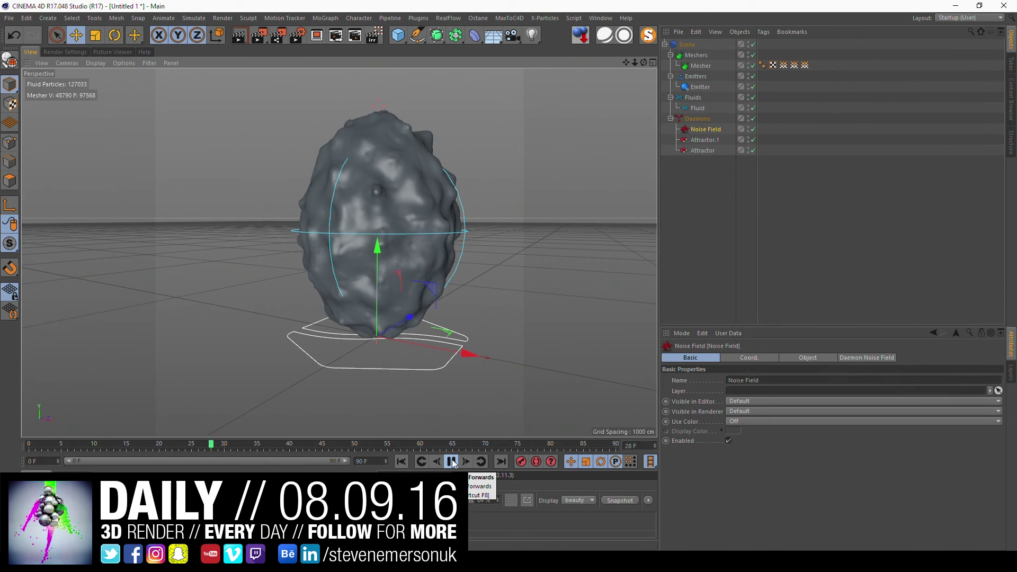
click(448, 18)
mouse_move(458, 59)
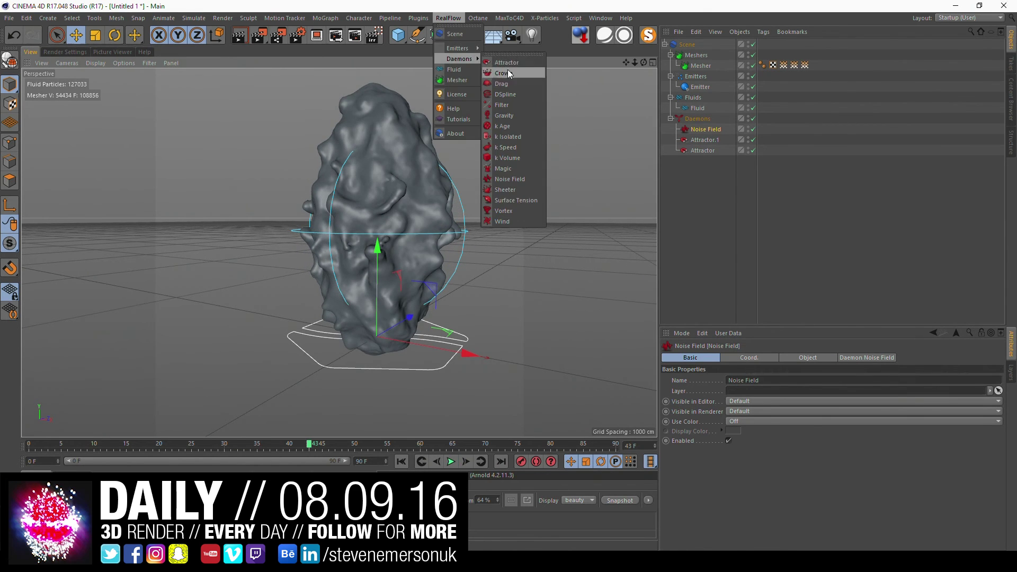
click(512, 214)
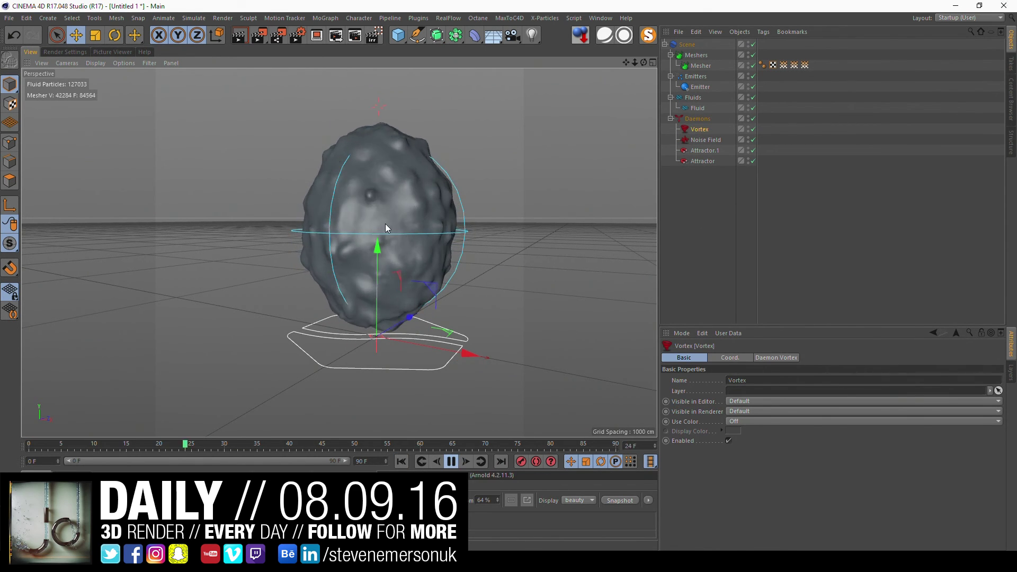
alt+drag(263, 186, 297, 167)
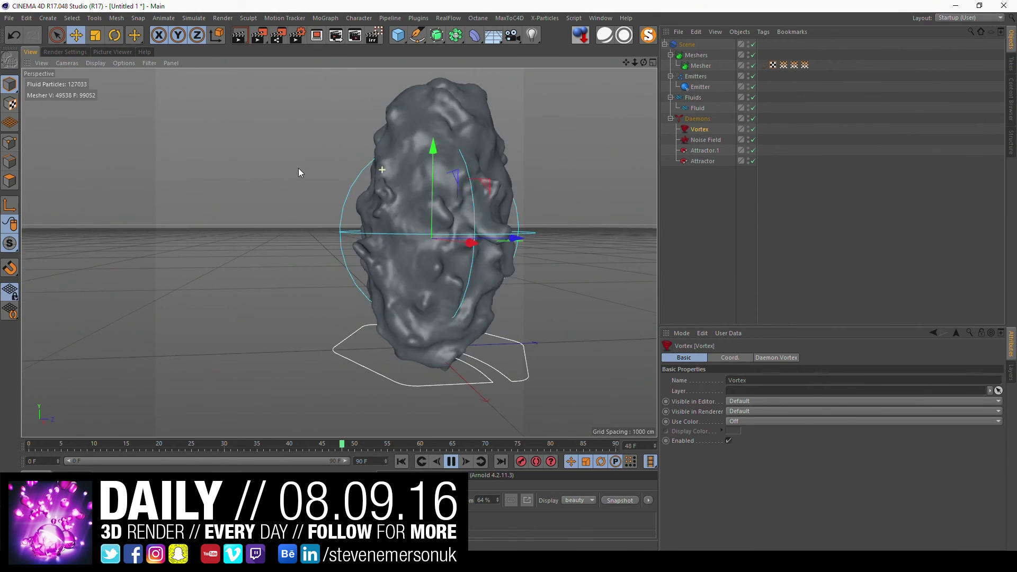
click(697, 108)
Save the scene as 160908.c4d in the 08 folder, then select the Noise Field daemon.
click(700, 65)
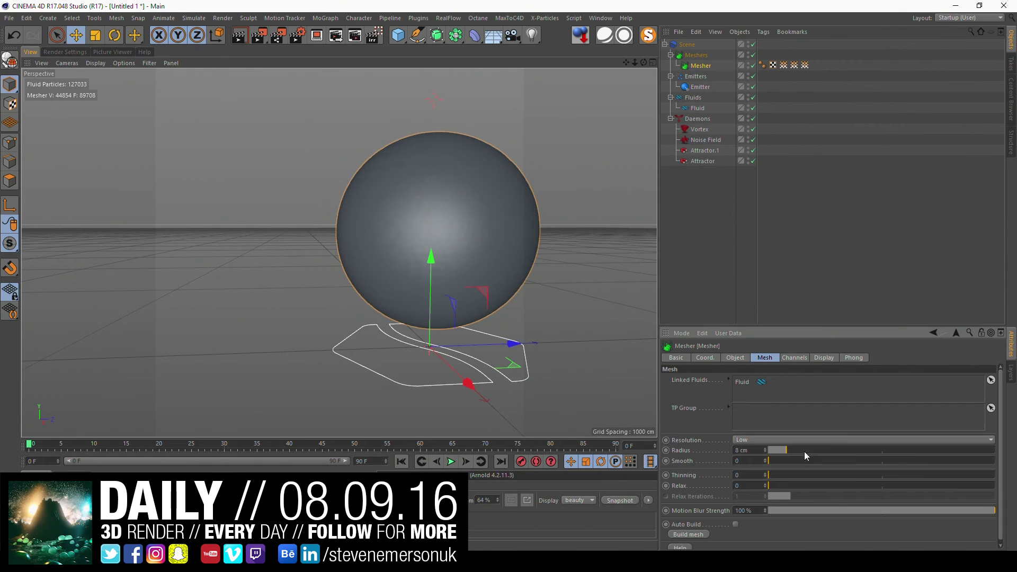
key(ctrl+s)
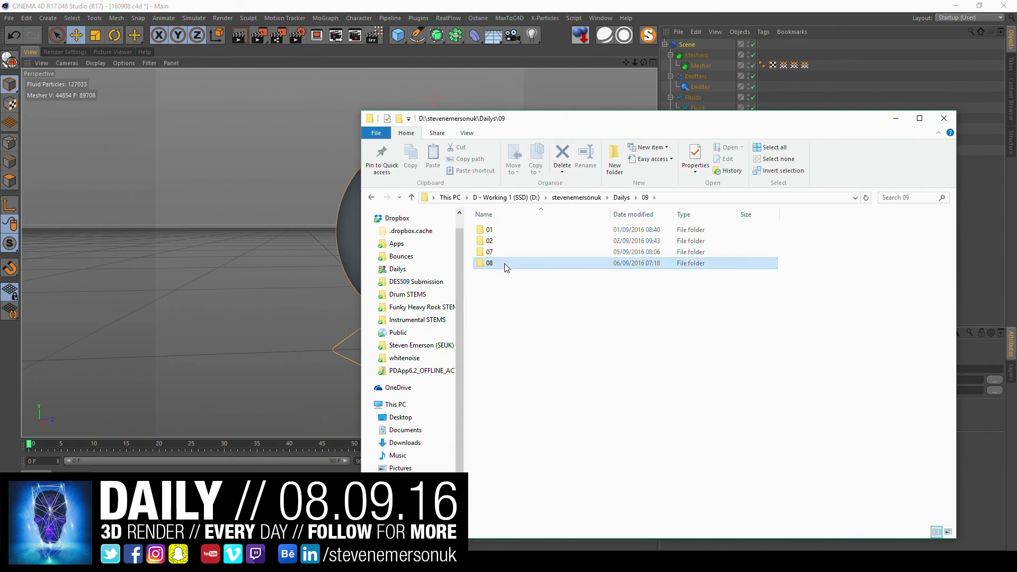
double_click(490, 263)
click(710, 415)
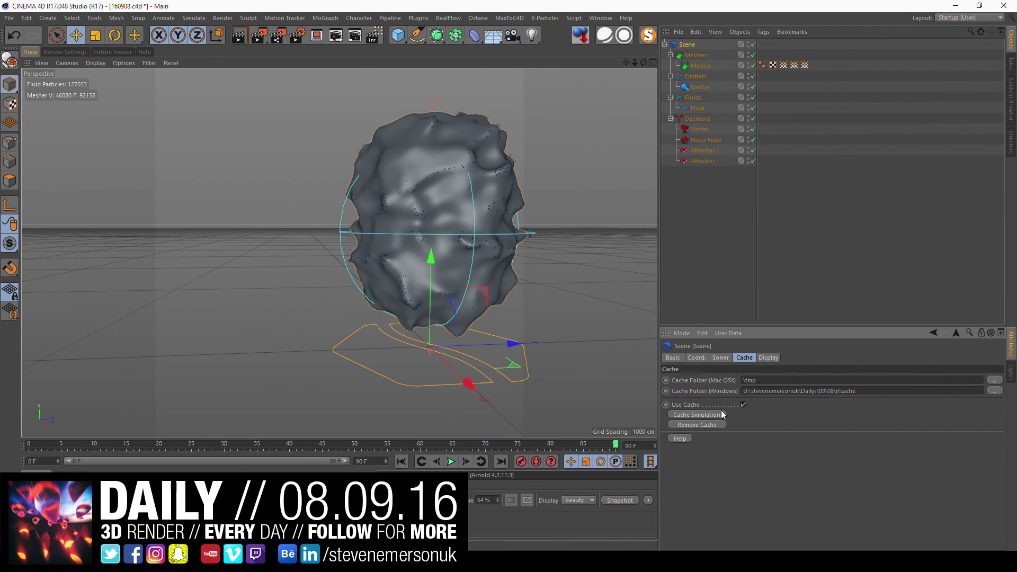
click(705, 139)
Re-run Cache Simulation from the RealFlow Scene's Cache tab, then select the Mesher.
click(687, 44)
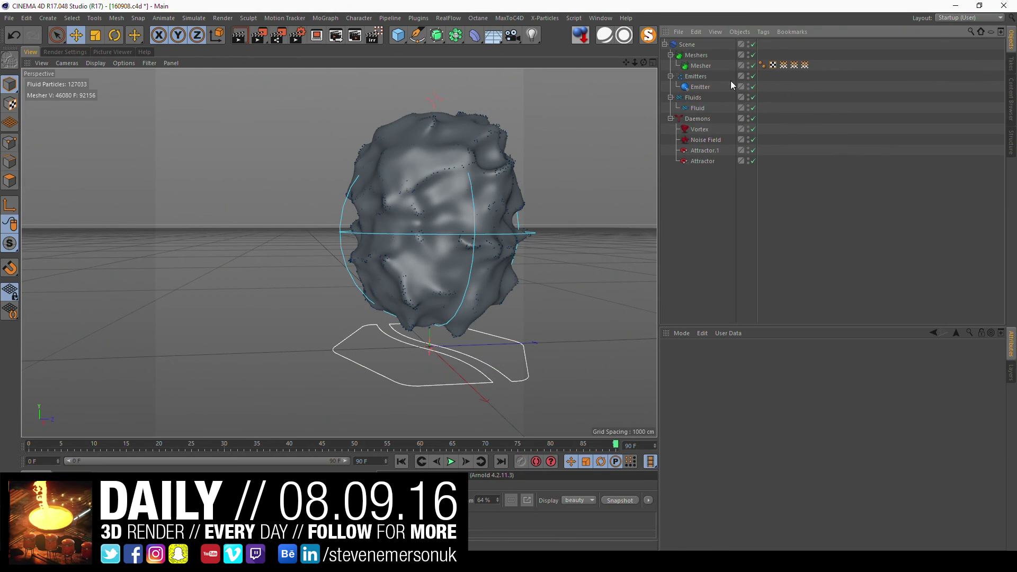
click(744, 358)
click(697, 415)
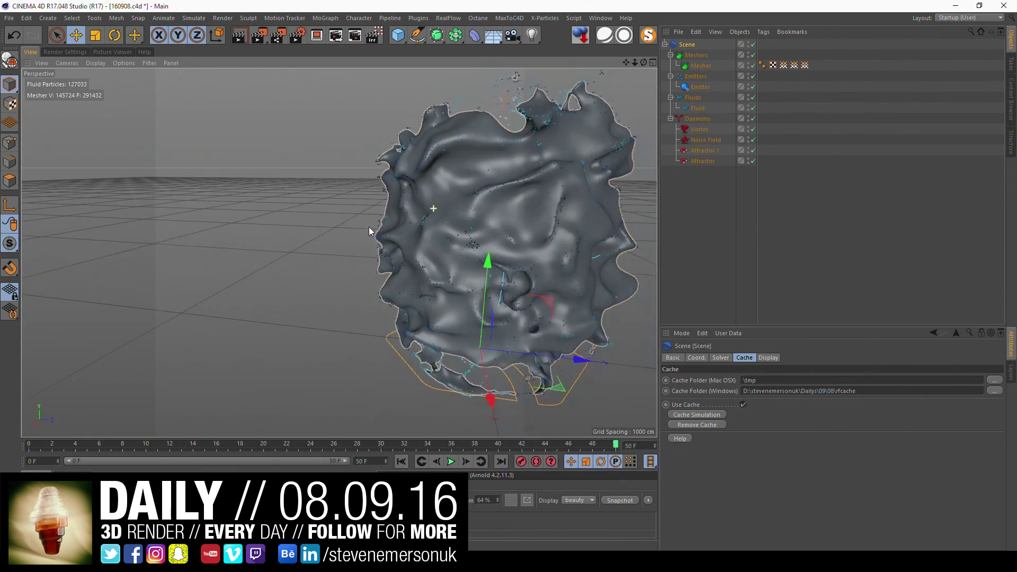
click(687, 44)
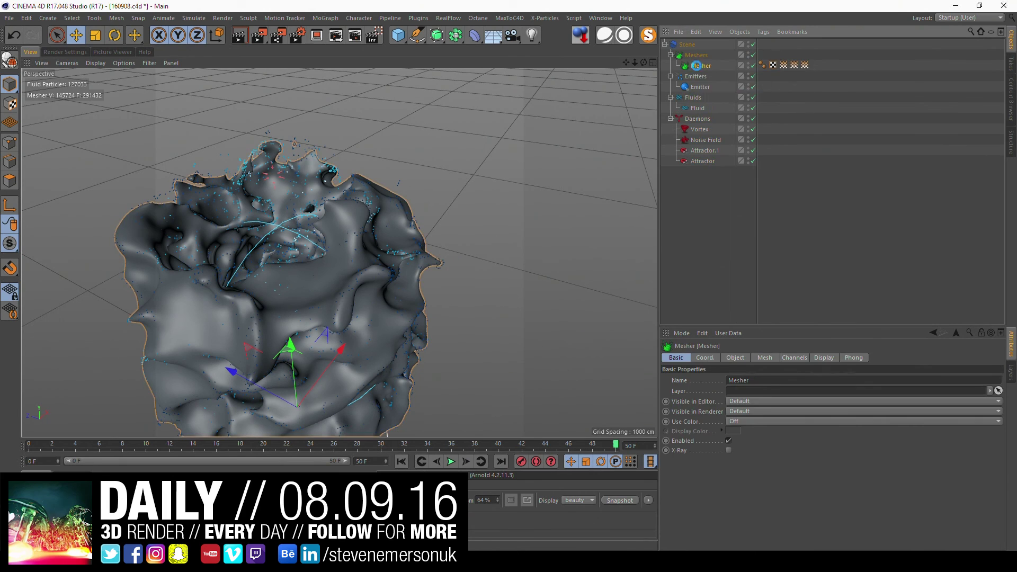
Save the scene as 160908_01.c4d.
click(665, 44)
key(ctrl+shift+s)
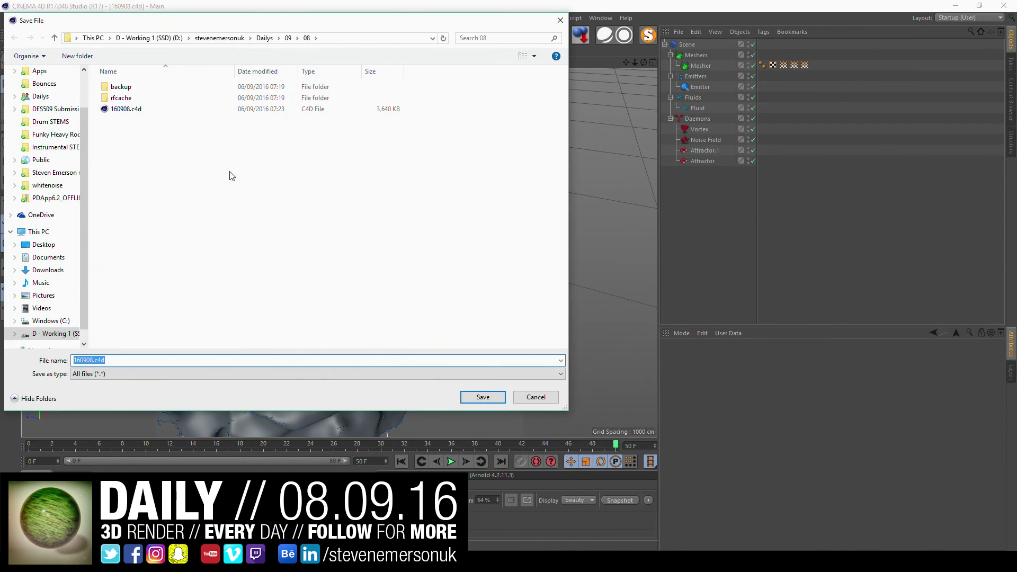
text(01)
key(Return)
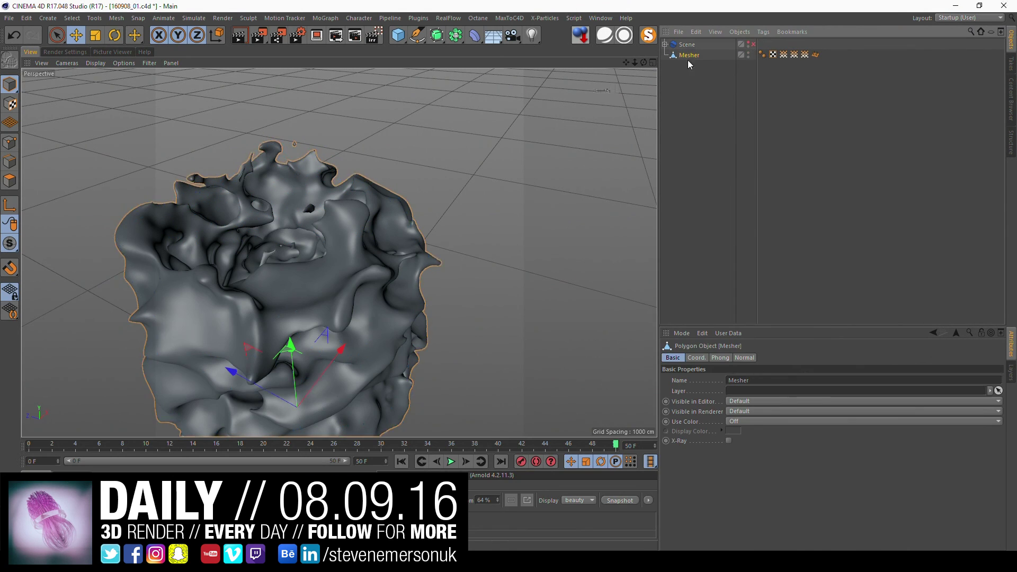
Center the fluid mesh's axis, merge the Octane studio preset, and rotate the mesh.
click(688, 55)
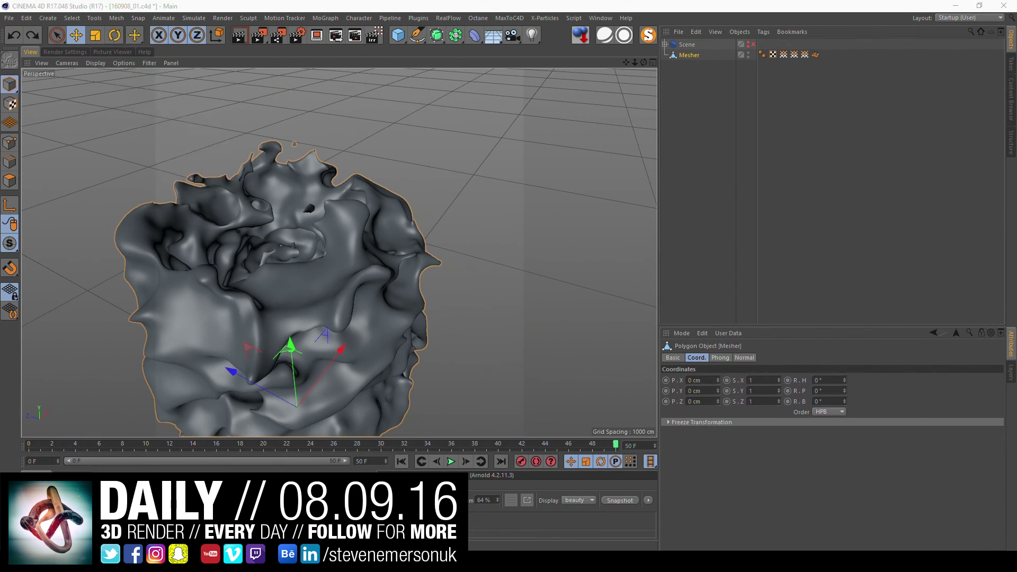
click(121, 36)
click(252, 41)
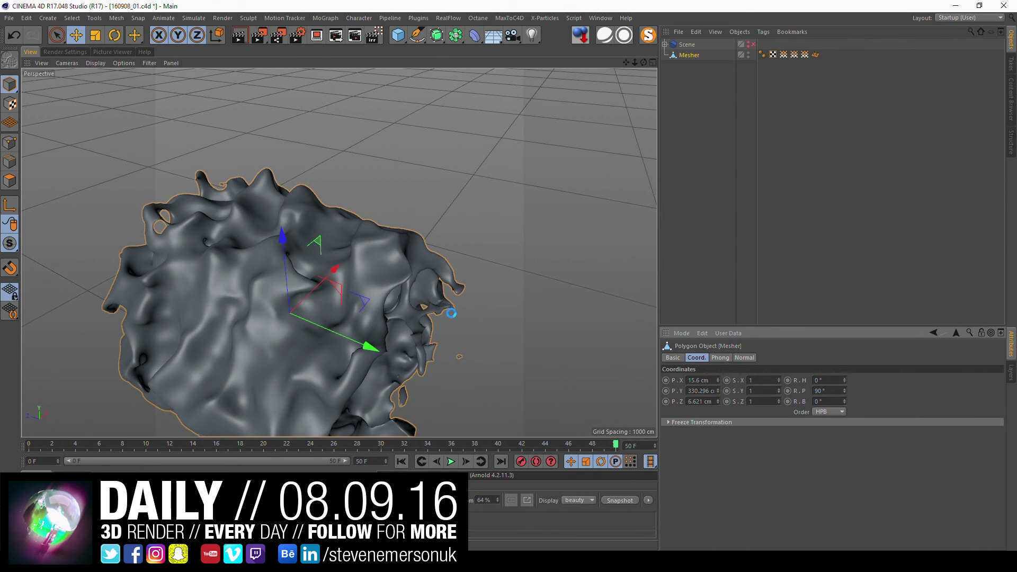
double_click(651, 156)
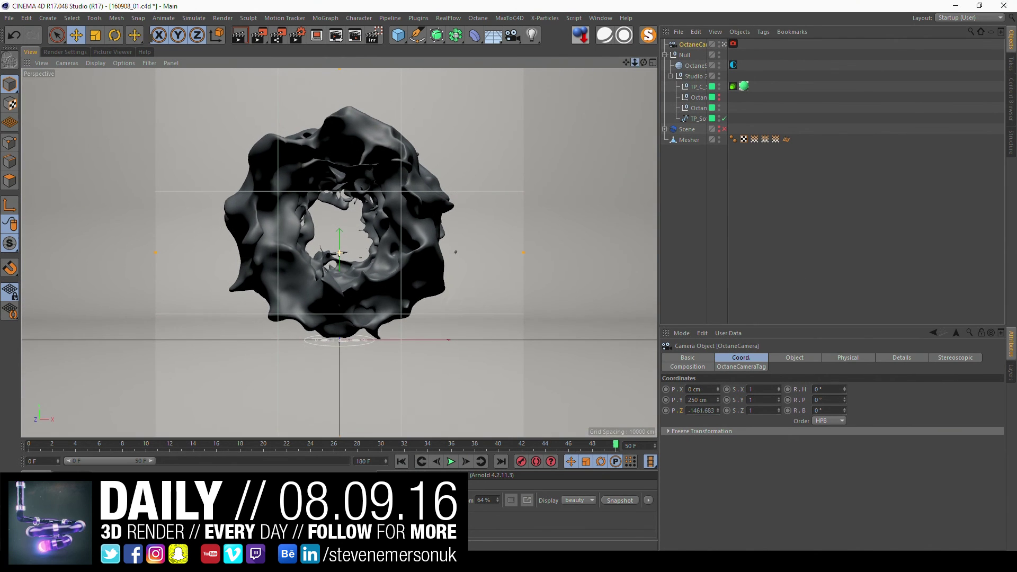
click(688, 139)
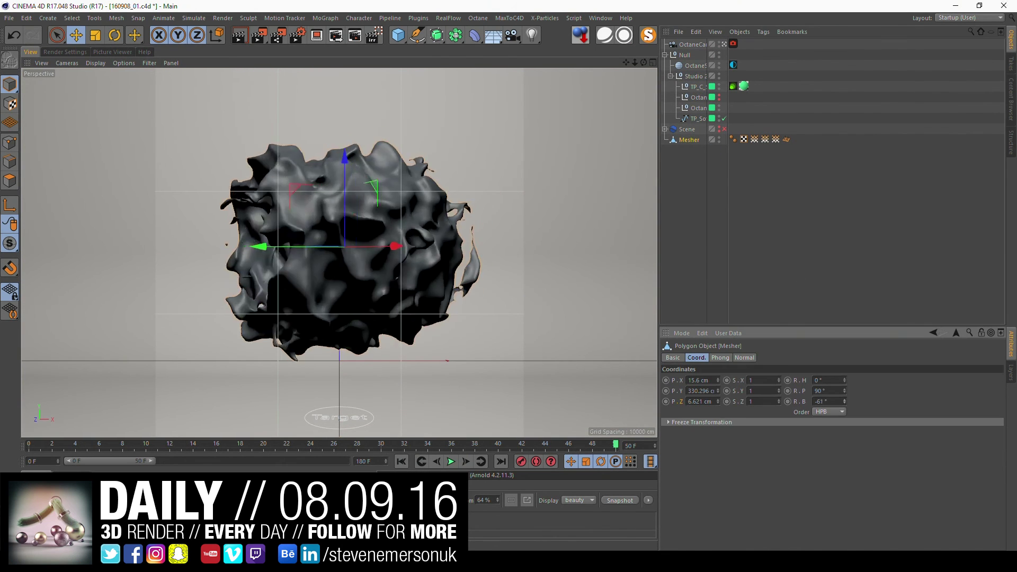
drag(844, 401, 845, 376)
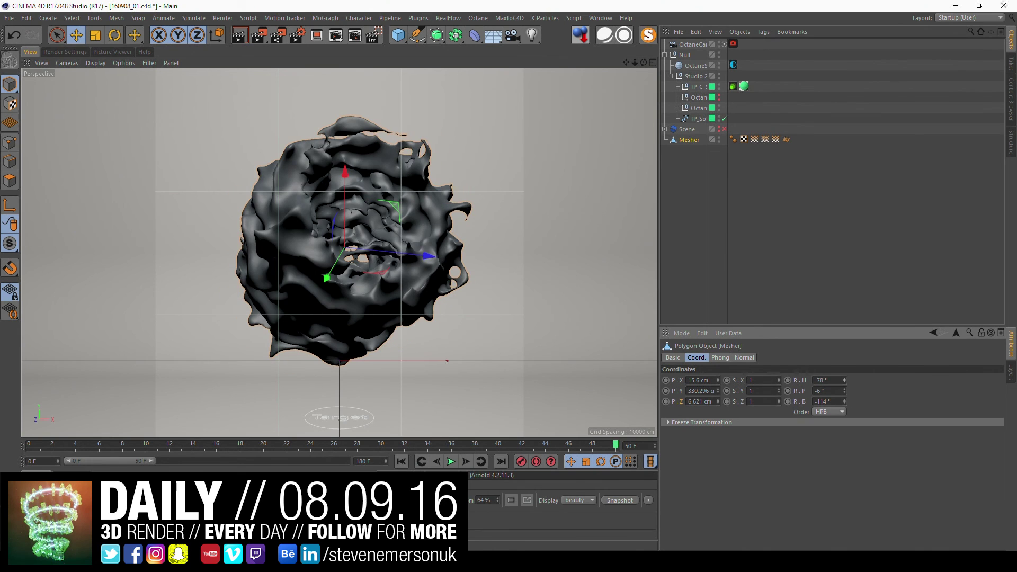
drag(398, 35, 609, 89)
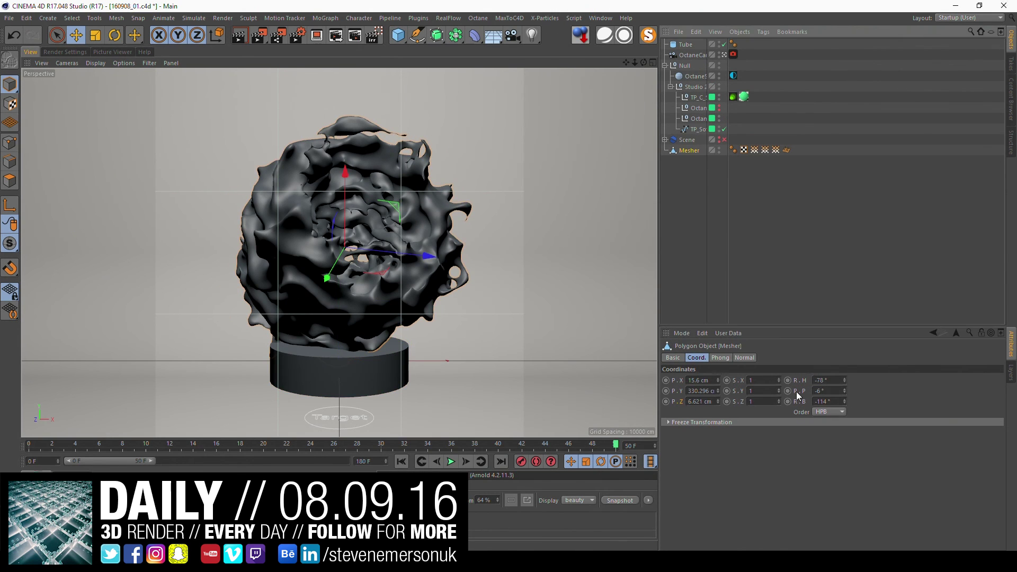
Make the Tube a thin upright ring, 354/385 cm radii, with 96 rotation segments.
click(685, 45)
click(717, 357)
drag(759, 380, 759, 361)
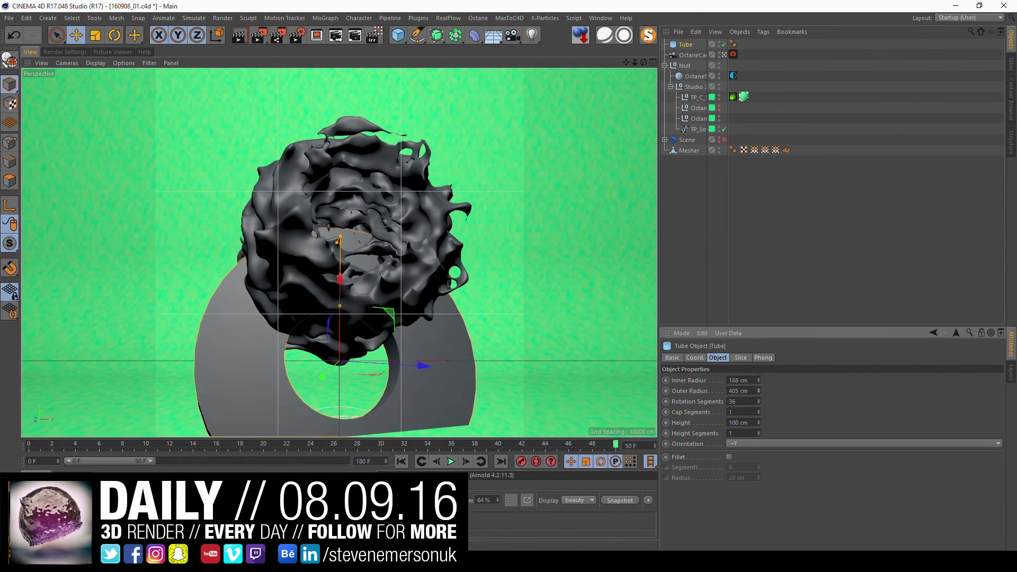
click(743, 446)
double_click(747, 401)
text(9)
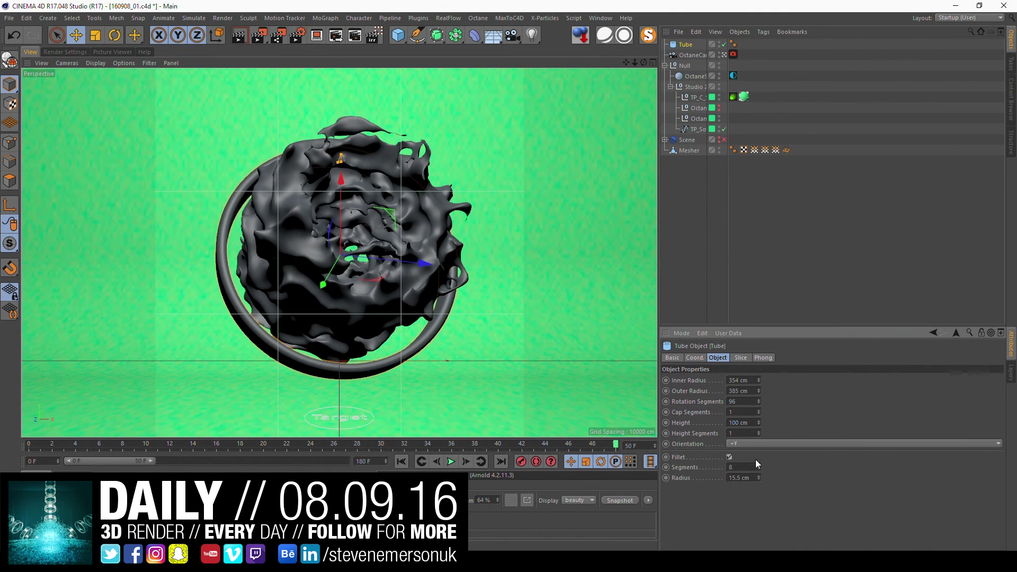
Fillet the ring's edges with 12 segments at a 4.5 cm radius.
drag(758, 477, 758, 493)
key(shift+Tab)
text(12)
scroll(274, 217, up, 5)
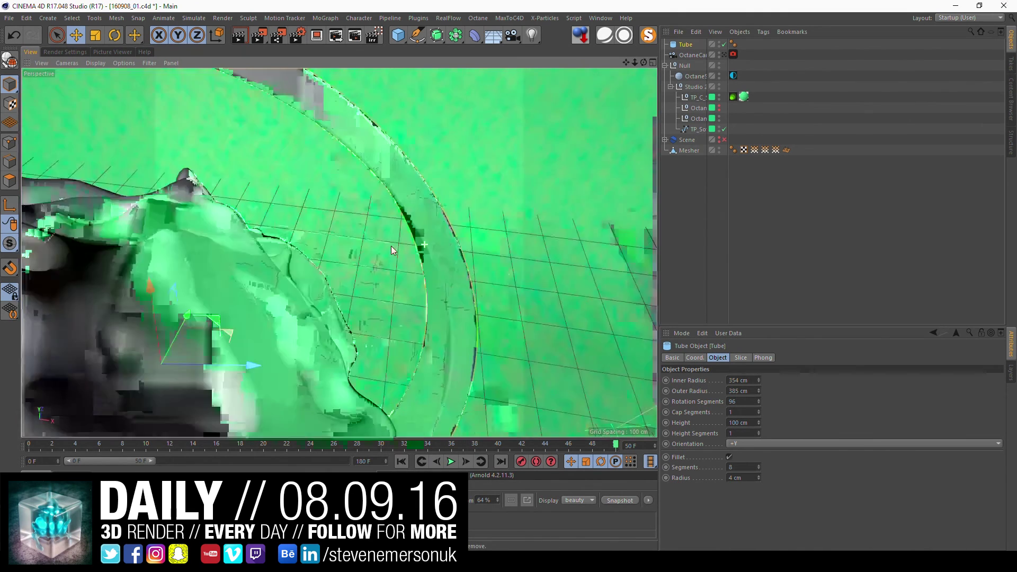
alt+drag(275, 216, 504, 428)
key(Tab)
text(4.5)
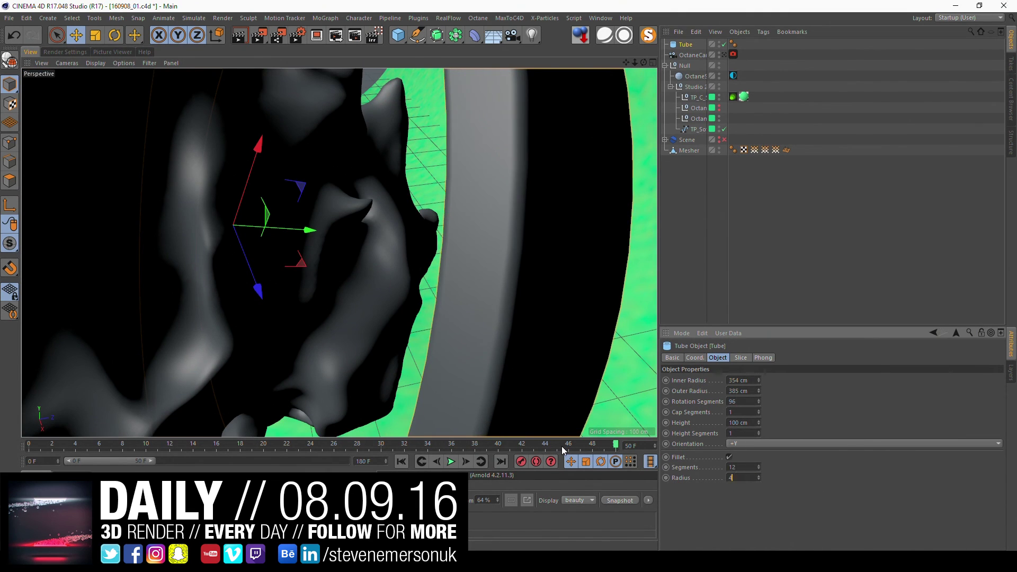
key(Return)
scroll(371, 255, down, 5)
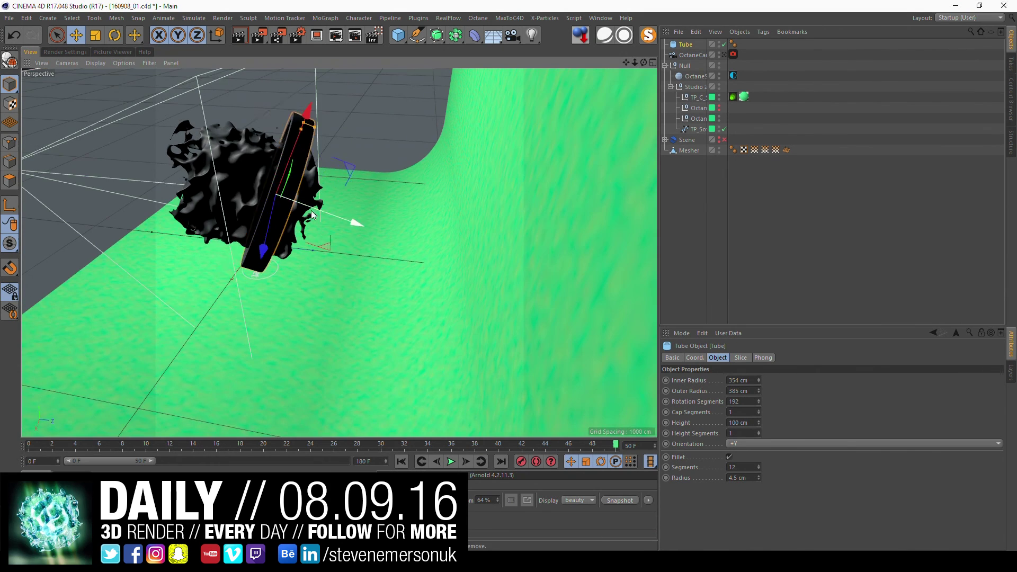
Group the ring and Mesher under a null with Alt+G, nudge the ring vertically, and save.
ctrl+click(689, 150)
key(alt+g)
click(691, 160)
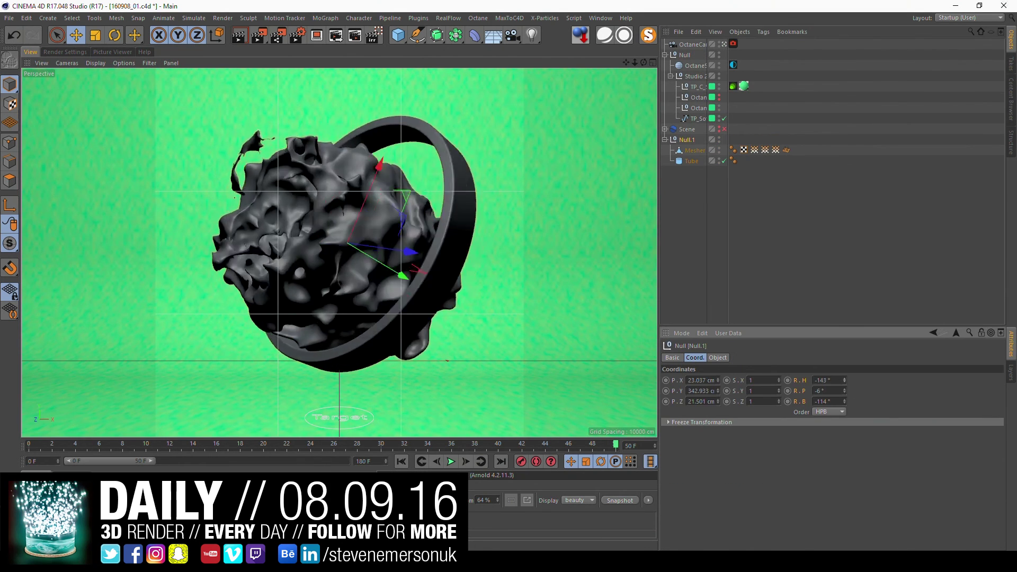
drag(350, 183, 353, 204)
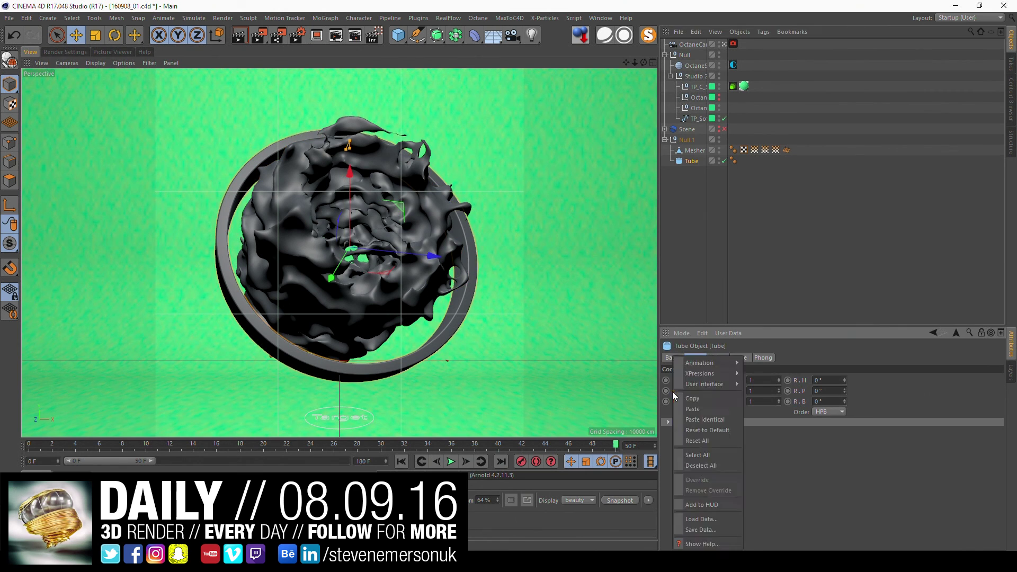
click(742, 236)
key(ctrl+s)
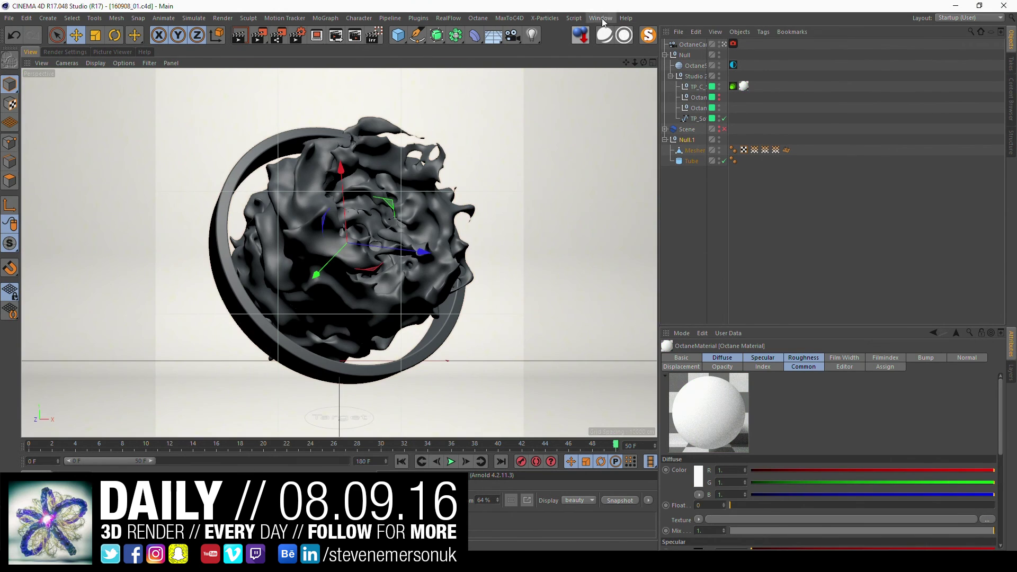
Load the Frosted Glass, Chrome, Gold and Iron Octane materials from the Content Browser.
click(602, 18)
click(622, 50)
click(522, 142)
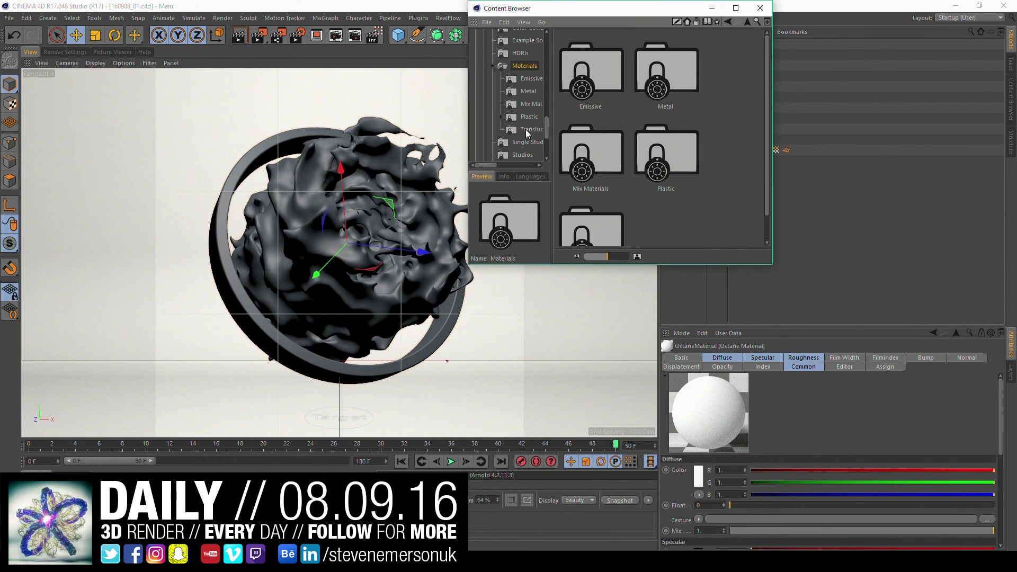
click(586, 76)
click(528, 91)
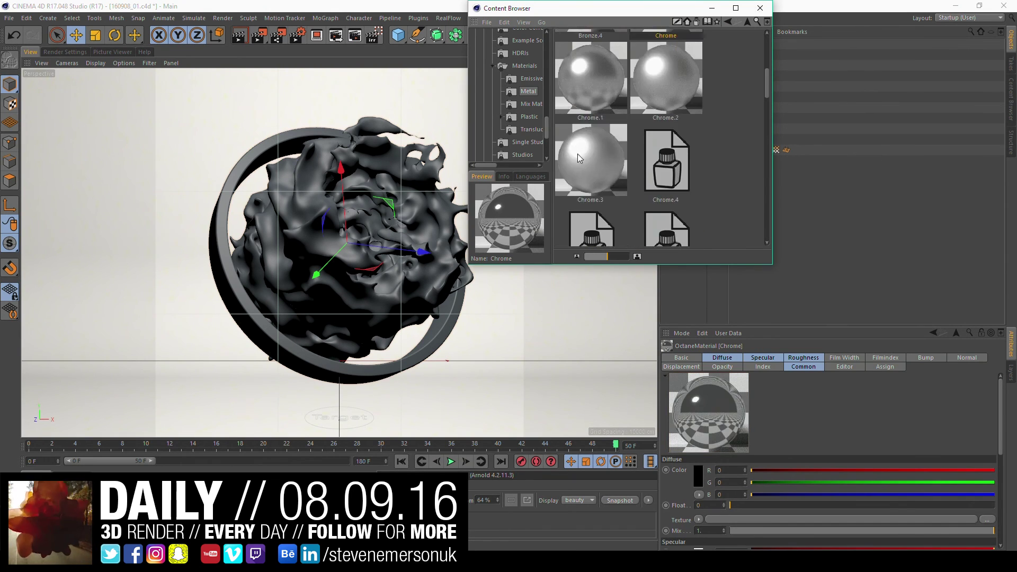
click(590, 64)
shift+click(665, 64)
scroll(672, 208, down, 1)
scroll(672, 208, down, 3)
scroll(668, 191, down, 3)
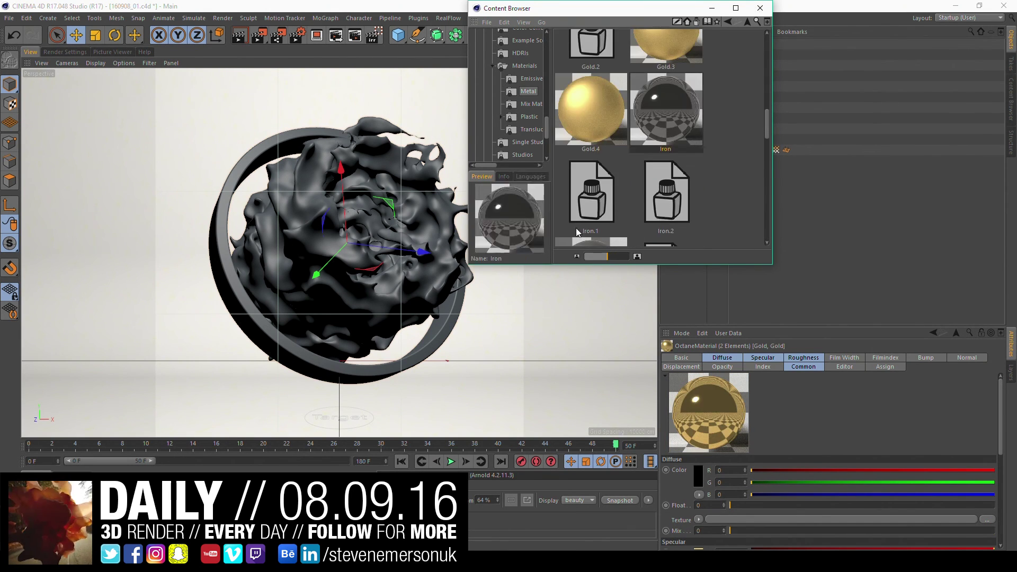
scroll(662, 169, down, 3)
click(662, 132)
scroll(612, 134, down, 1)
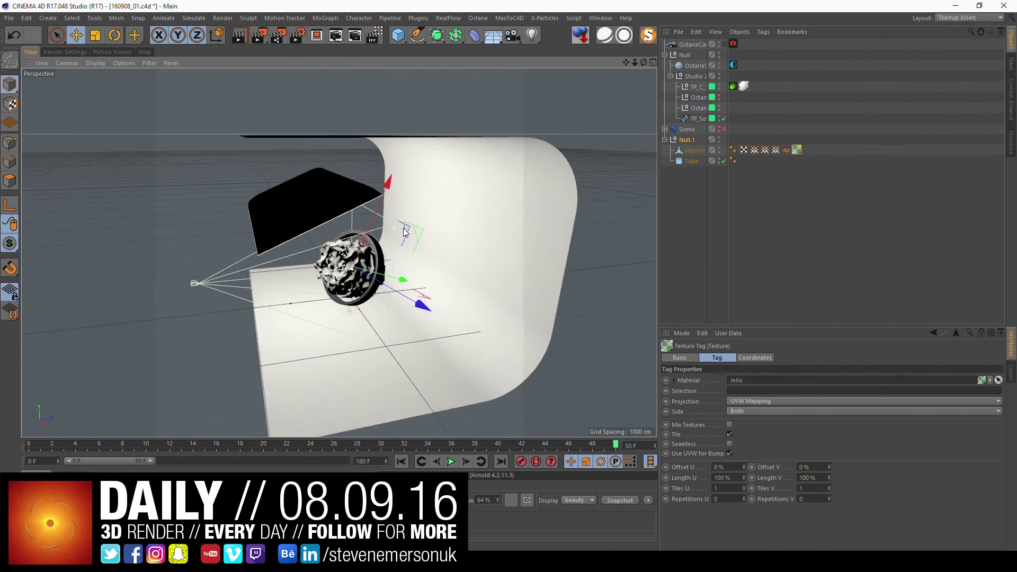
Give the OctaneSky an ImageTexture with a chosen image file, and add a Sphere.
click(732, 397)
click(777, 301)
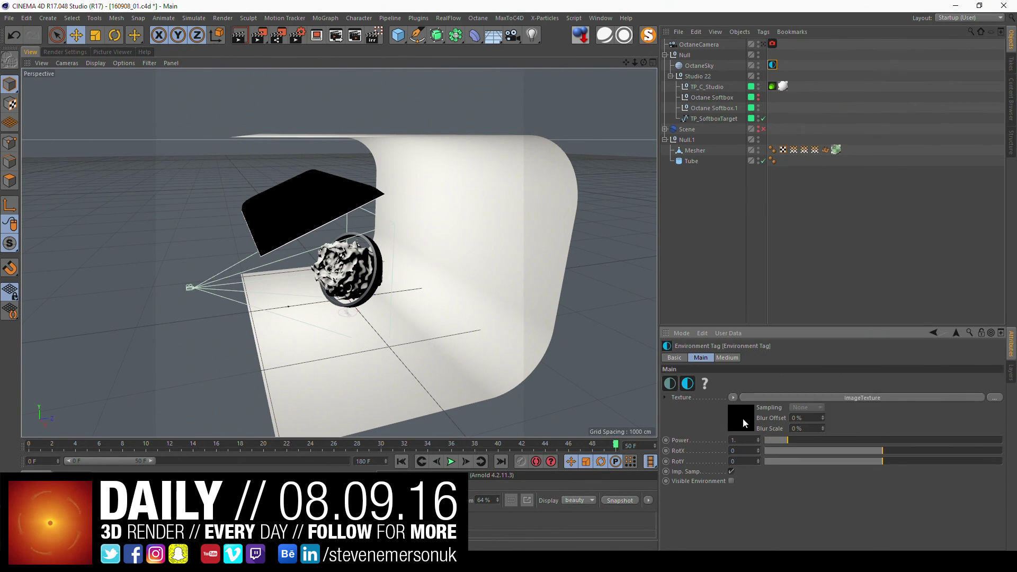
click(743, 418)
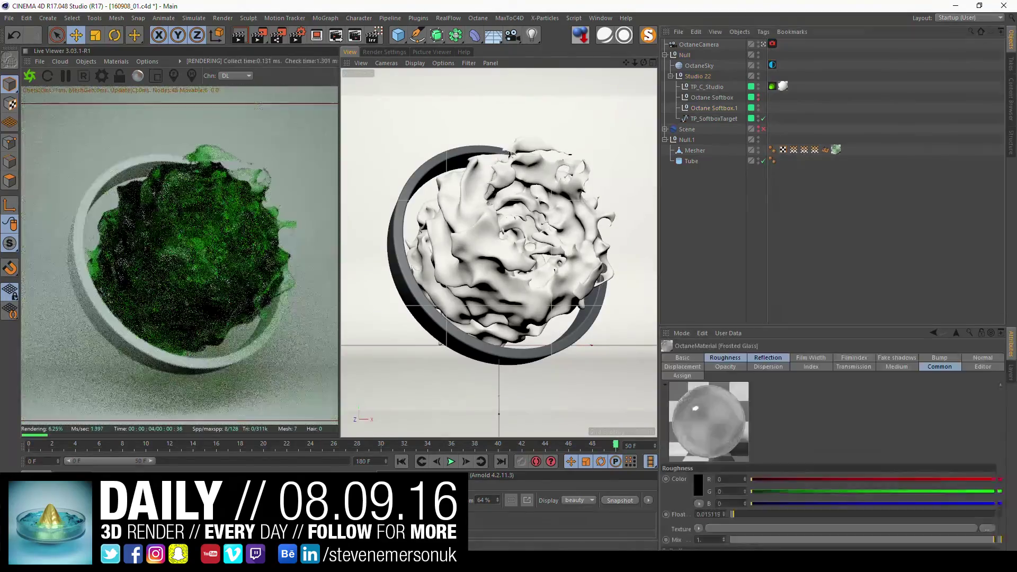
click(605, 35)
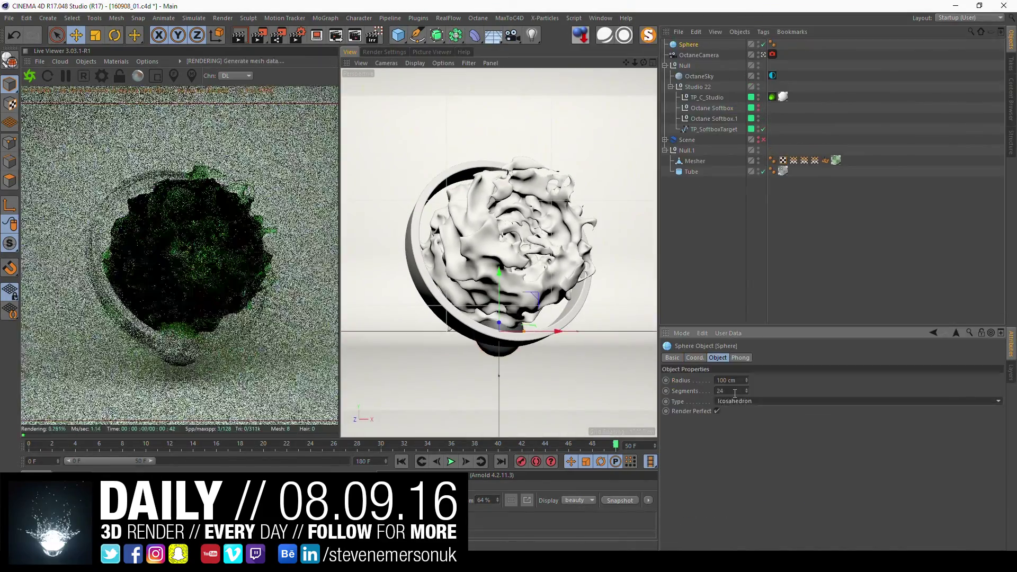
Clone the Sphere in a grid and add a Random effector with uniform scale 3.76.
click(325, 18)
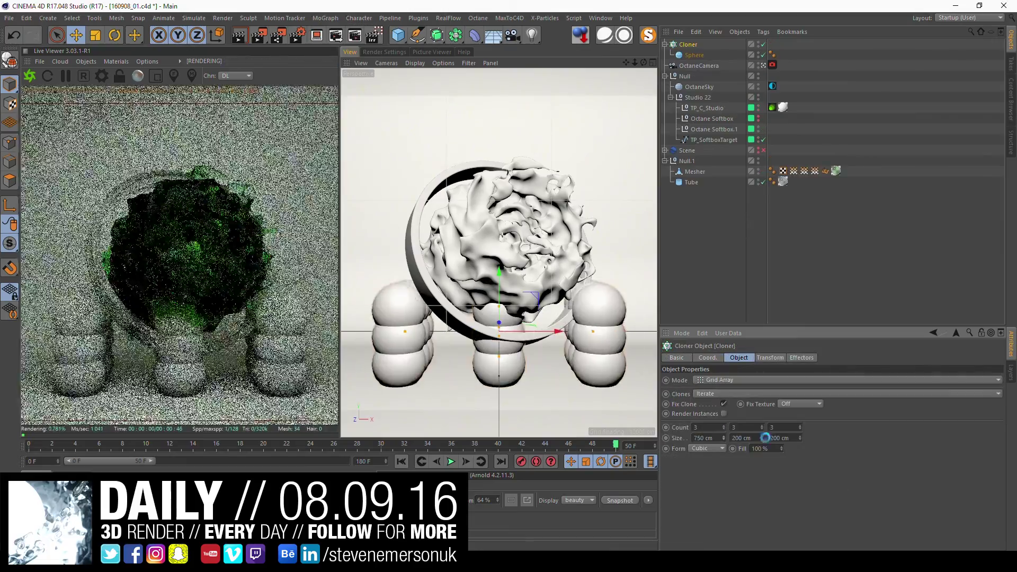
click(694, 54)
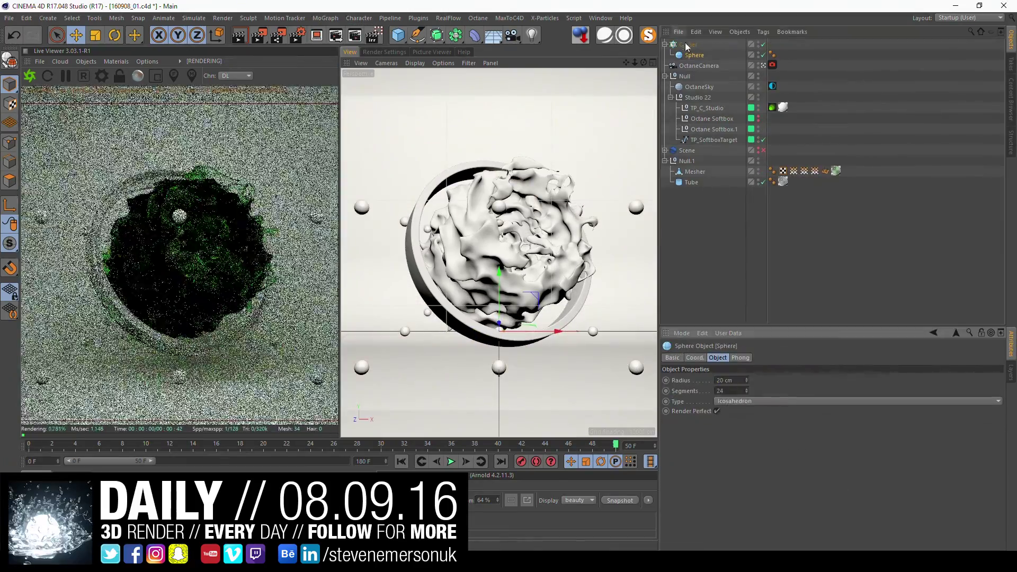
click(325, 18)
click(418, 116)
click(793, 479)
click(793, 520)
drag(822, 489, 822, 474)
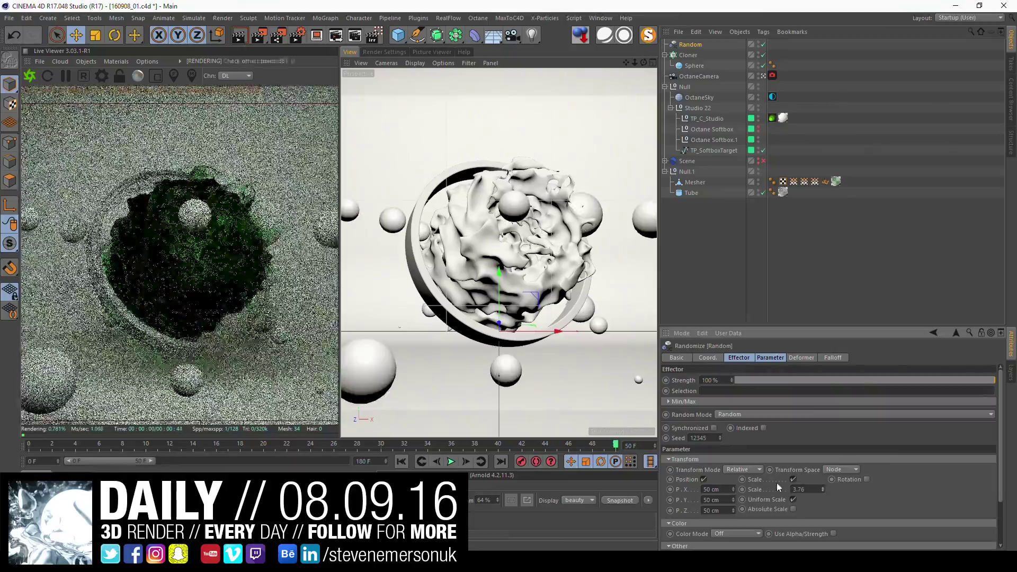
drag(733, 500, 868, 485)
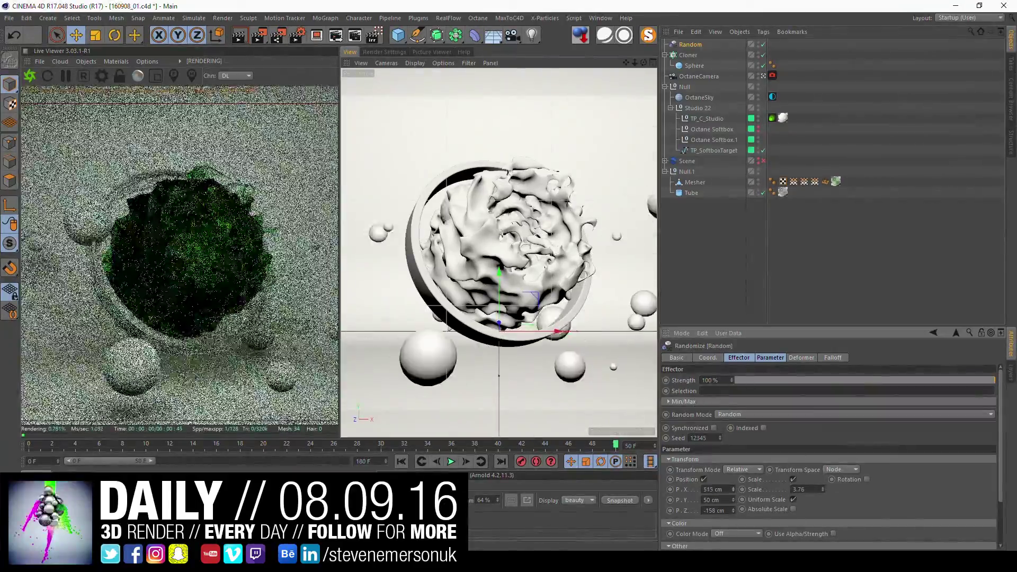
Enlarge the clone grid and apply the Iron material to the spheres.
click(688, 55)
mouse_move(498, 272)
mouse_down()
mouse_move(501, 117)
mouse_move(500, 170)
mouse_up()
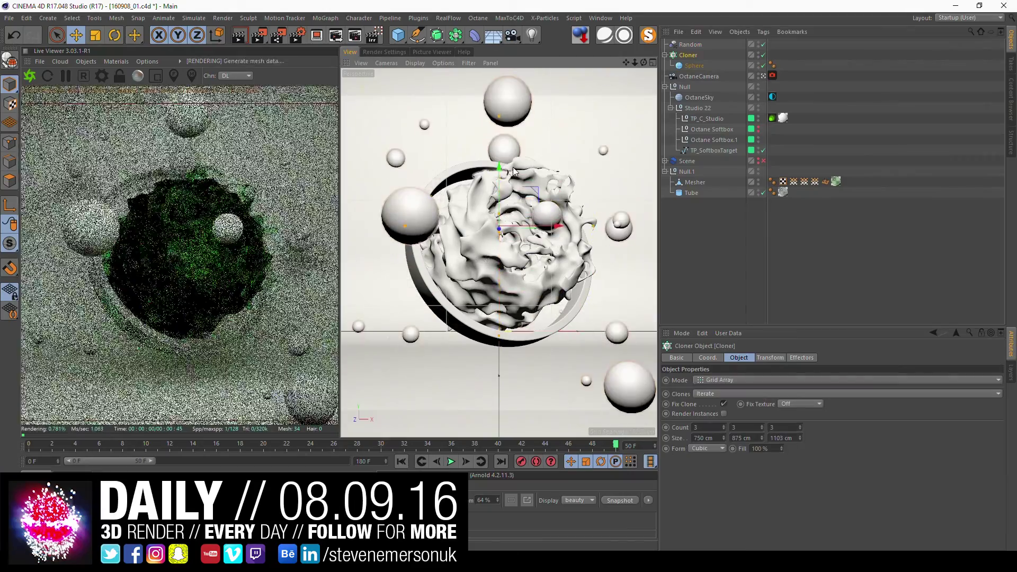
click(691, 66)
mouse_move(53, 503)
mouse_down()
mouse_move(696, 65)
mouse_move(697, 76)
mouse_up()
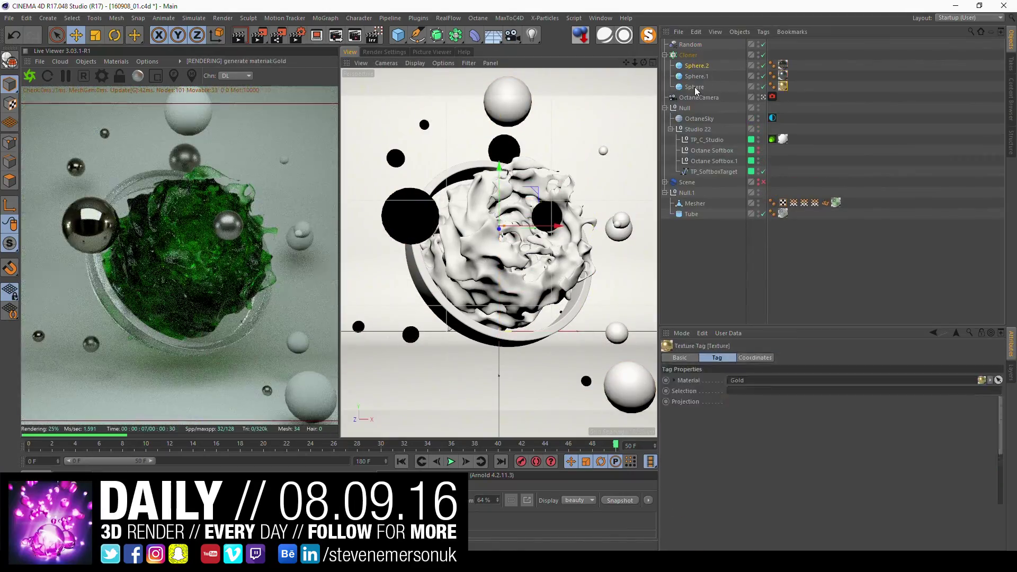
Apply Gold to a sphere and widen the Random effector's position scatter.
drag(53, 503, 681, 87)
click(691, 45)
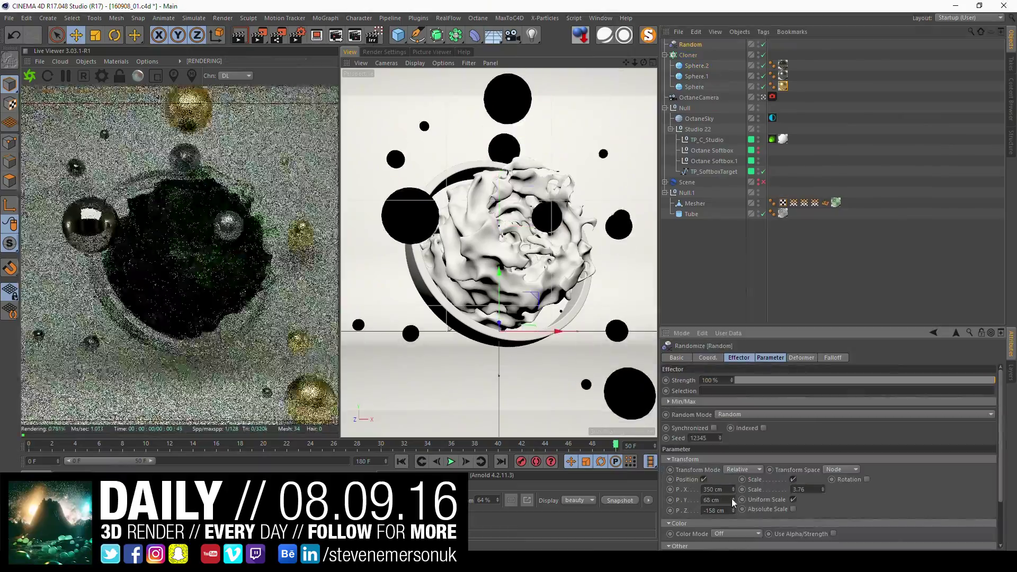
mouse_move(733, 490)
mouse_down()
mouse_move(733, 466)
mouse_move(733, 519)
mouse_up()
Adjust the Cloner's transform, undoing a rotation, then show TP_C_Studio's General size settings.
click(508, 182)
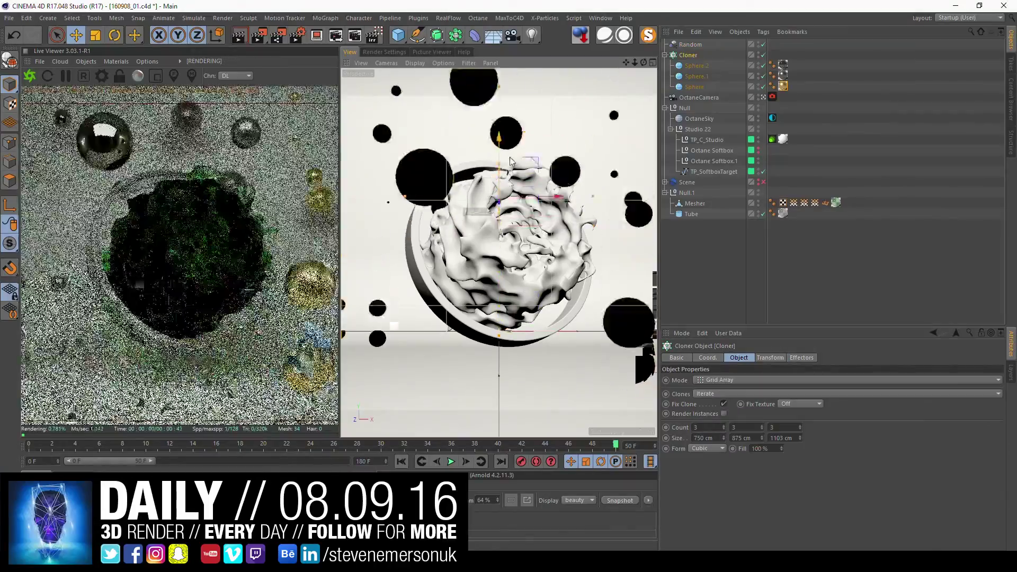
click(708, 358)
drag(845, 401, 846, 404)
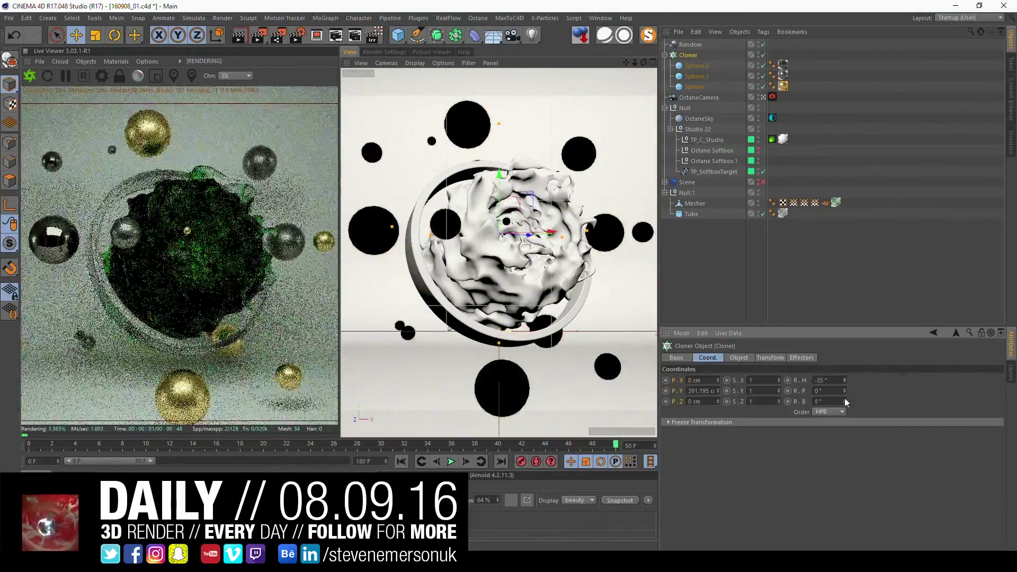
key(ctrl+z)
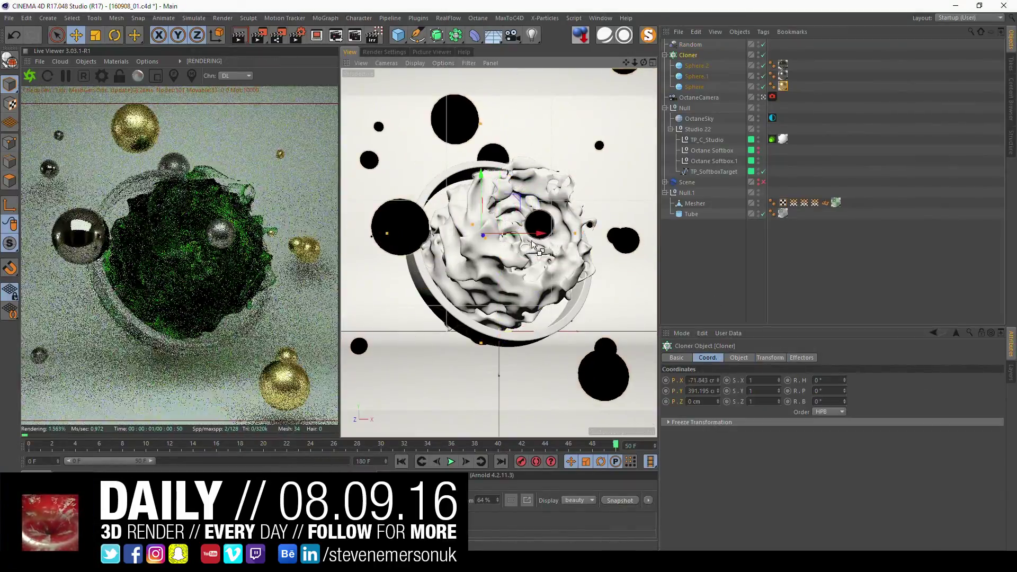
click(710, 140)
click(846, 358)
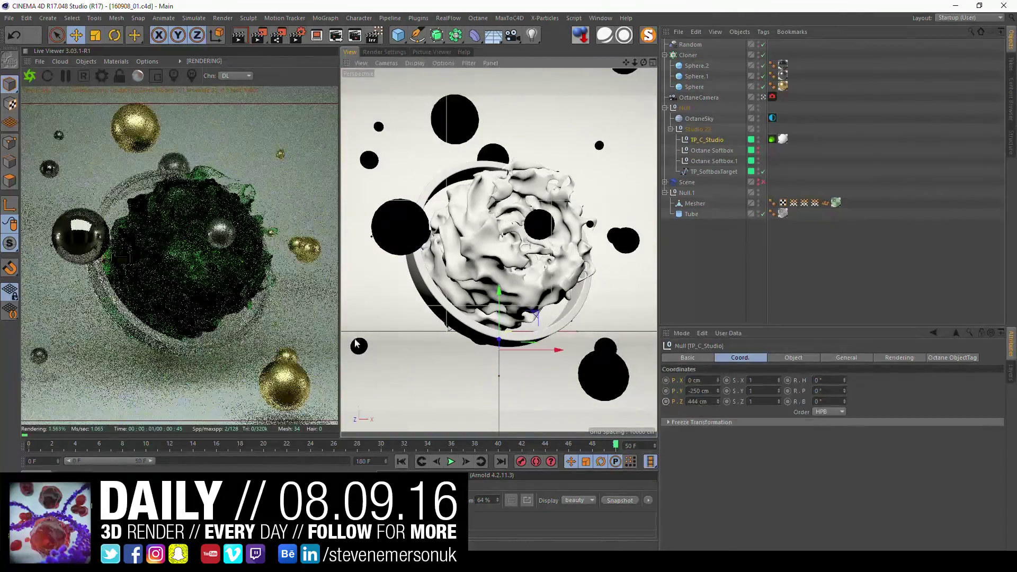
Tilt the glass Tube to R.P 15° and R.B -9°, then open the Jello material.
click(773, 118)
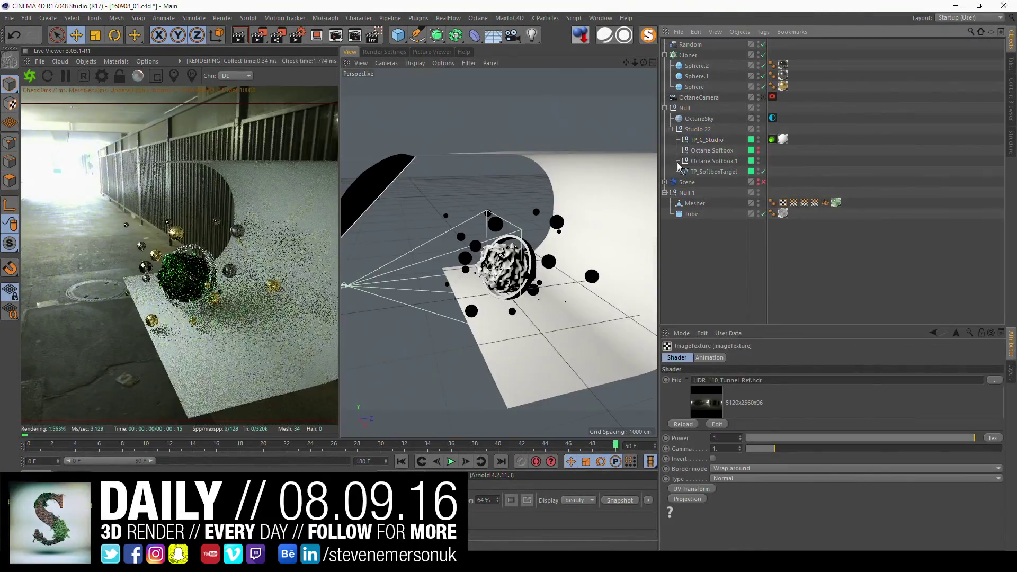
click(712, 150)
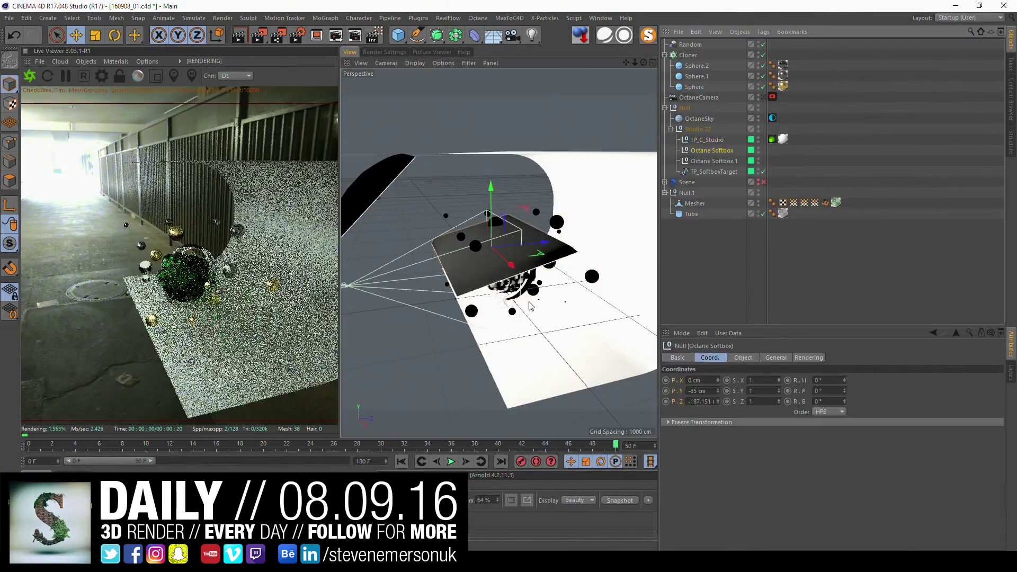
click(763, 97)
click(691, 214)
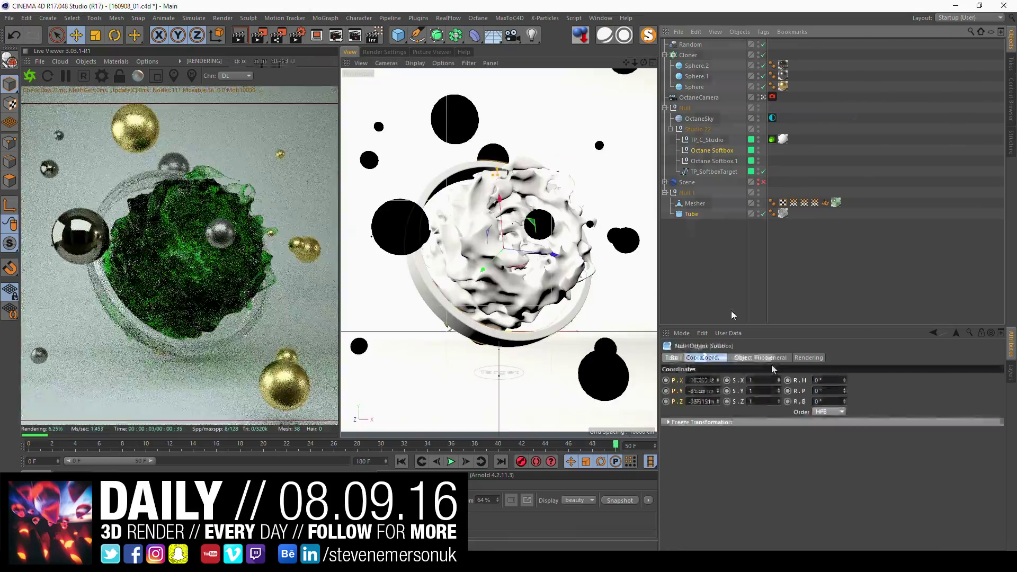
drag(844, 390, 845, 404)
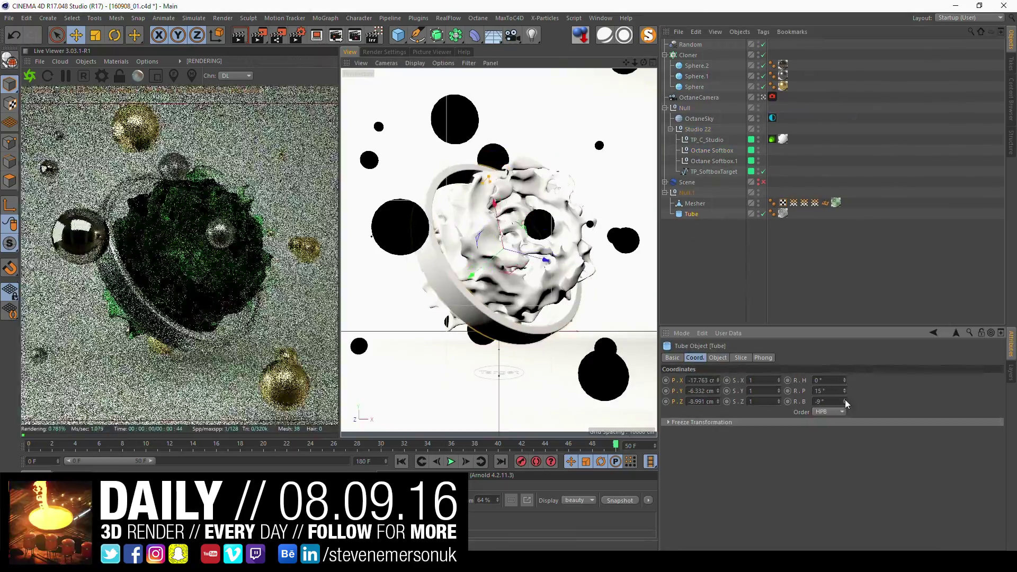
double_click(783, 213)
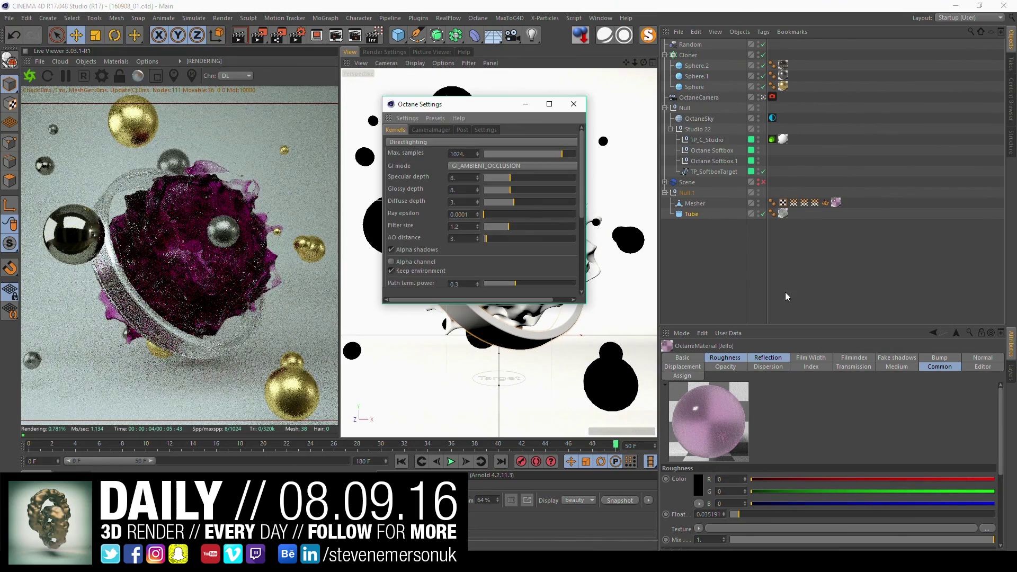
Give the Octane camera a shallow depth of field, focused on the blob, and save the scene.
click(574, 104)
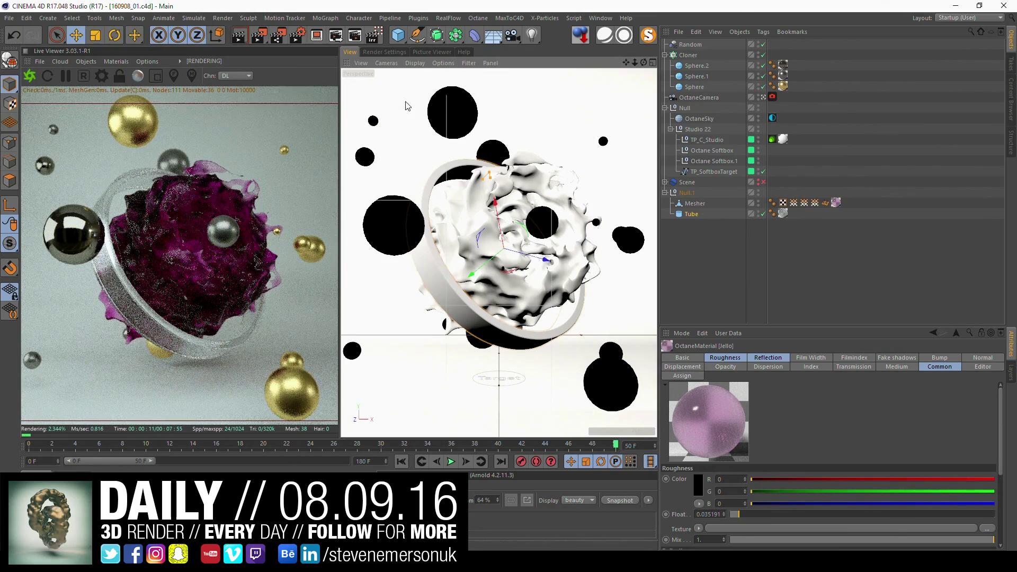
click(772, 97)
click(174, 75)
click(111, 193)
click(114, 192)
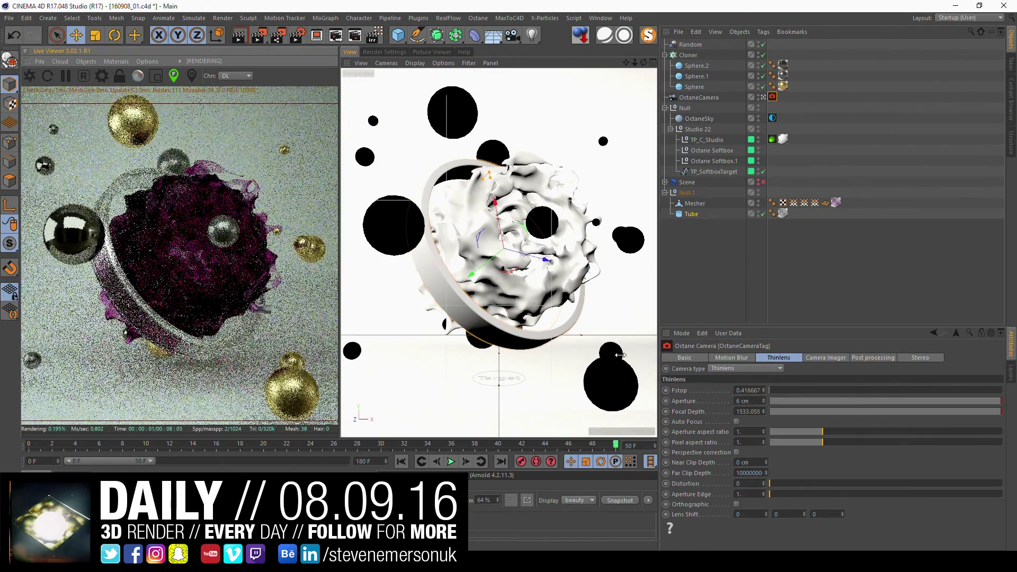
key(ctrl+s)
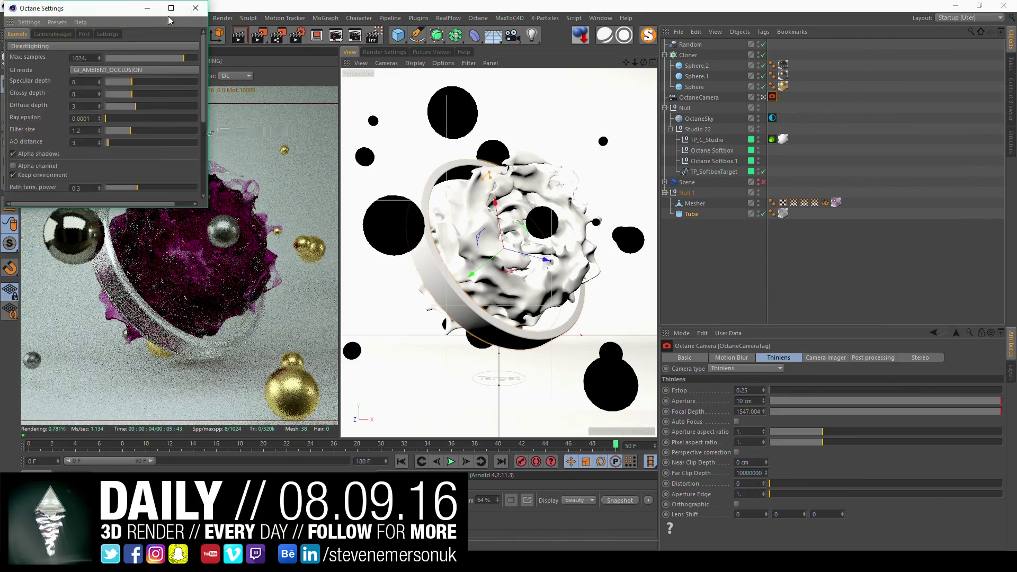
Save the finished render as 160908.png and open it in Analog Efex Pro 2.
click(39, 61)
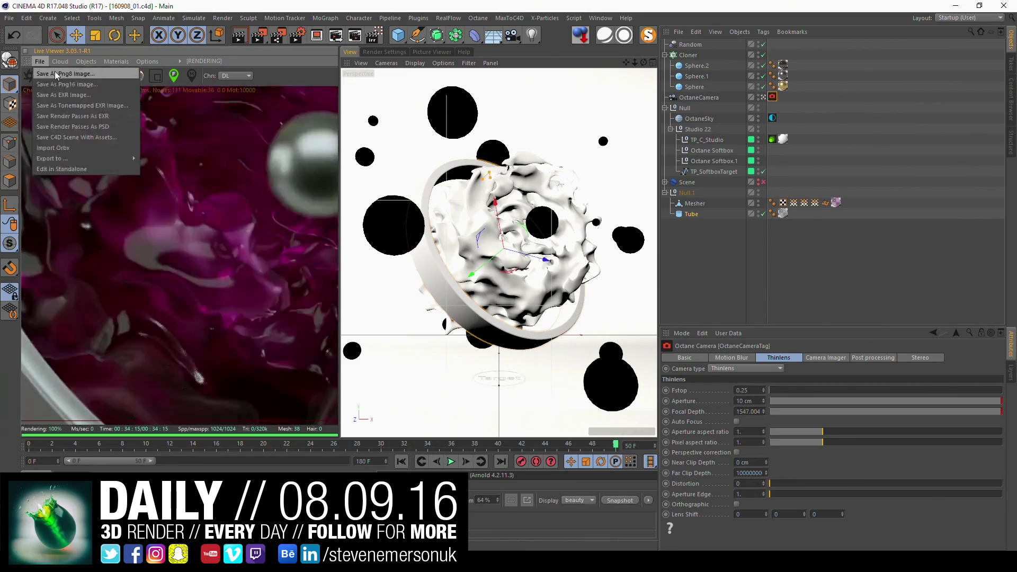
click(58, 75)
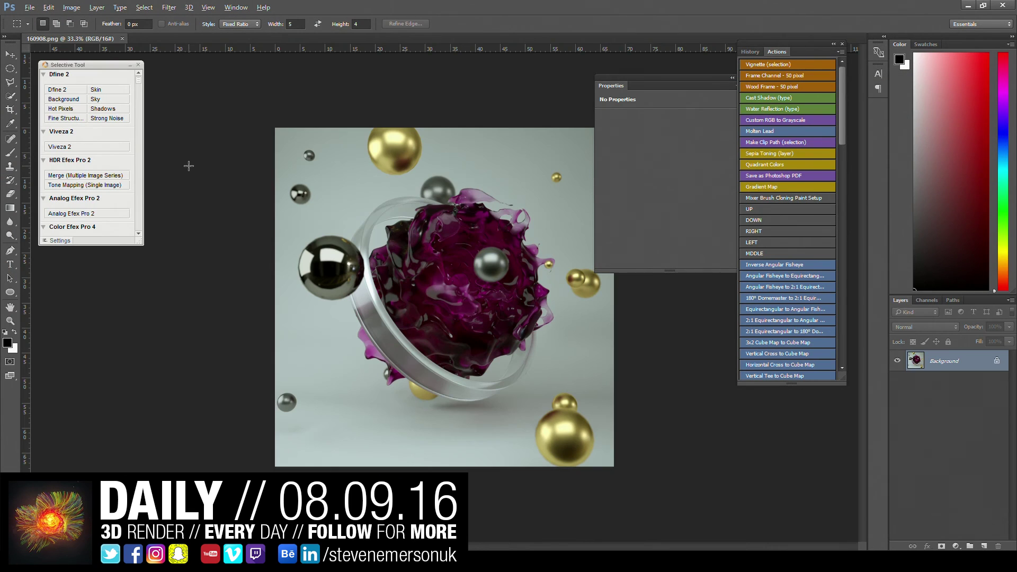
click(169, 7)
mouse_move(189, 230)
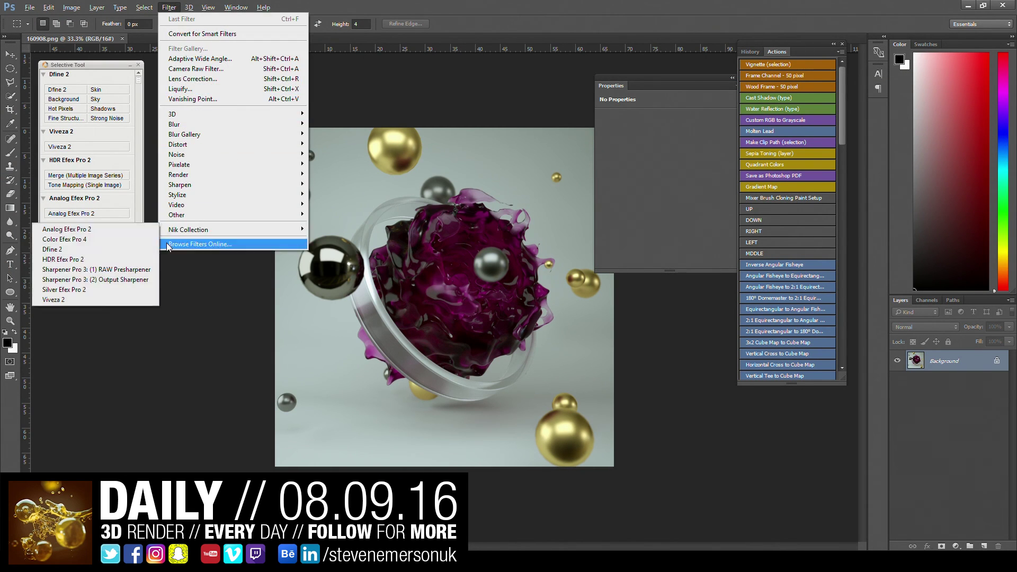
click(69, 228)
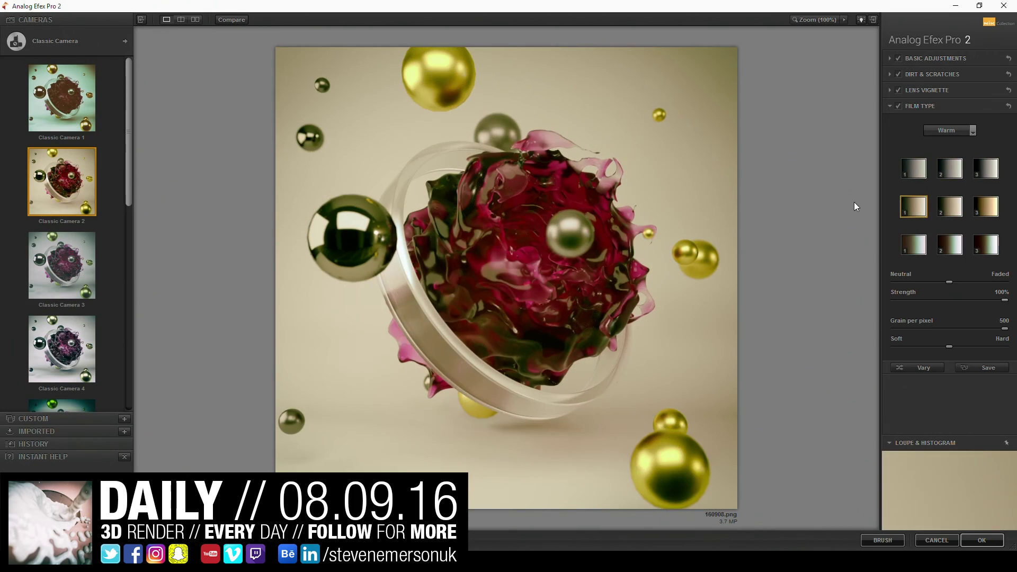
Apply a purple-tinted Cool film look with boosted detail extraction and tweaked contrast and saturation.
click(923, 367)
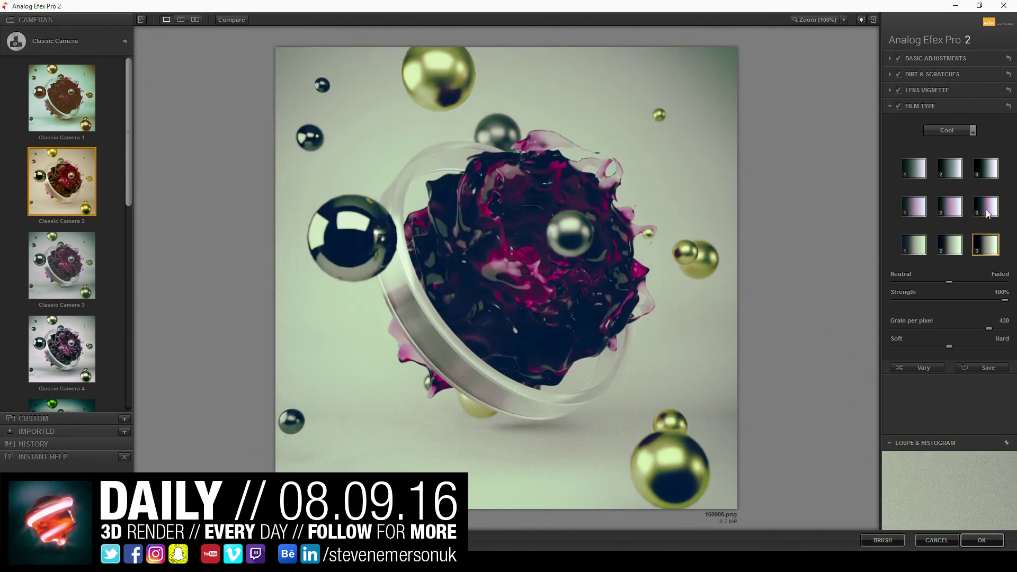
click(986, 208)
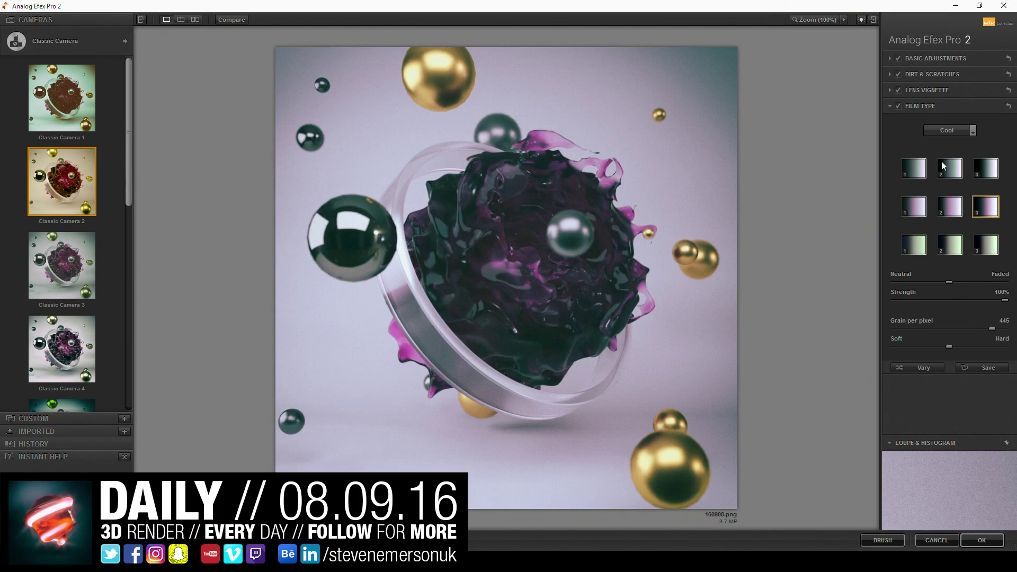
click(931, 58)
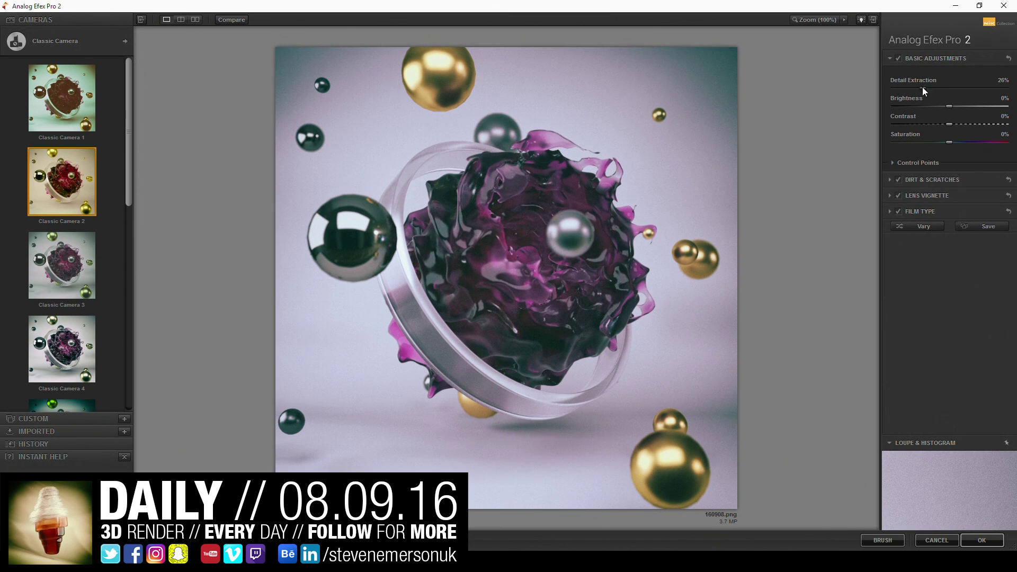
mouse_move(923, 87)
mouse_down()
mouse_move(972, 87)
mouse_move(937, 123)
mouse_up()
drag(948, 142, 952, 142)
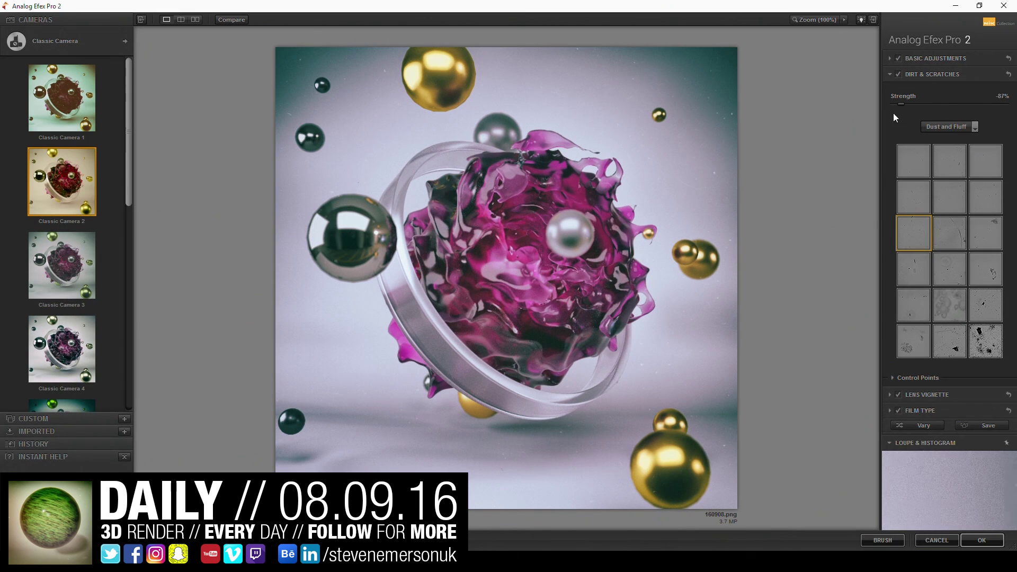
Set the vignette to -22% and add a purple upper-left light leak at 19%.
click(927, 394)
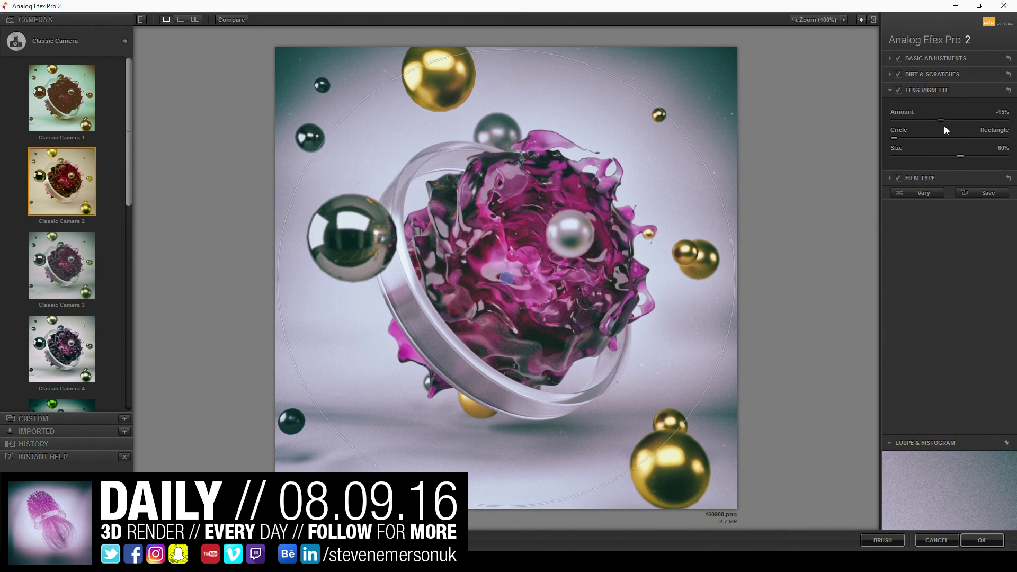
drag(941, 122, 936, 119)
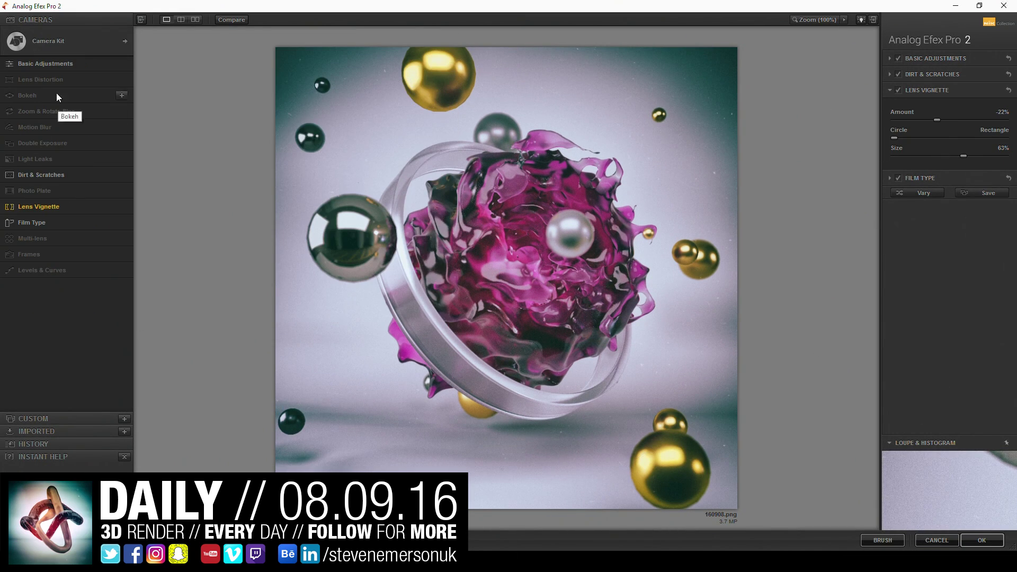
click(106, 165)
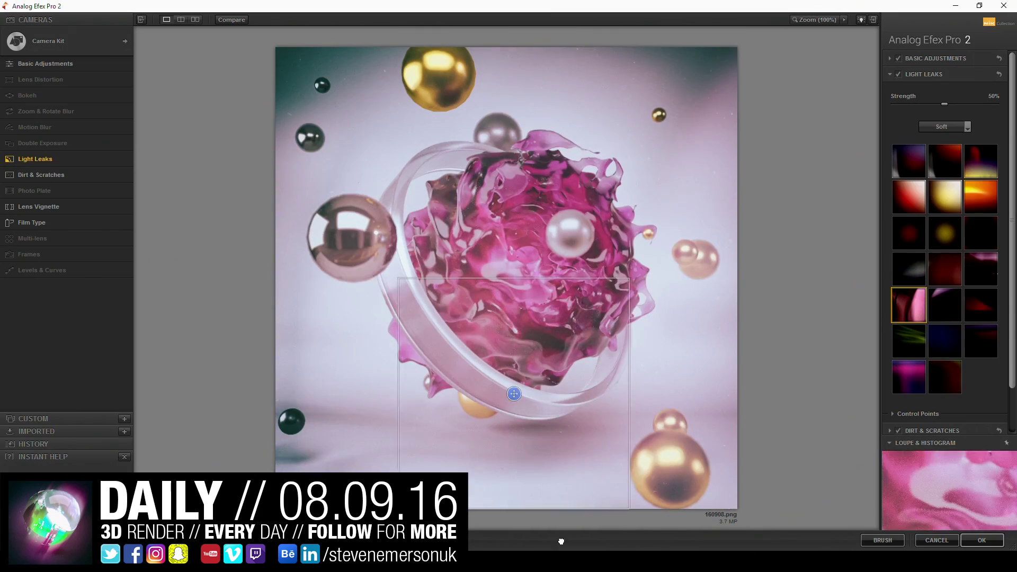
drag(622, 393, 391, 163)
click(944, 377)
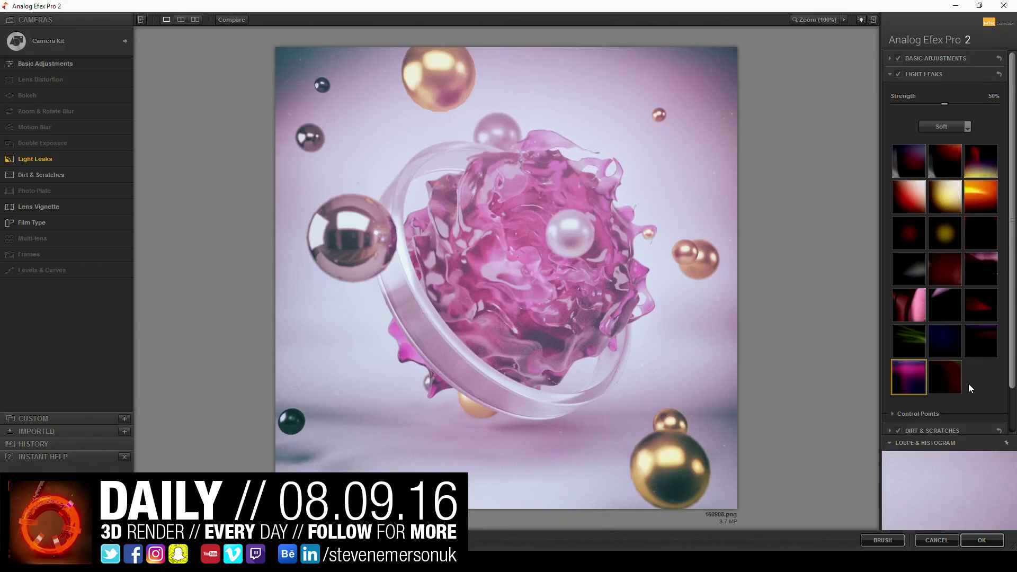
drag(943, 104, 913, 105)
click(977, 316)
click(908, 376)
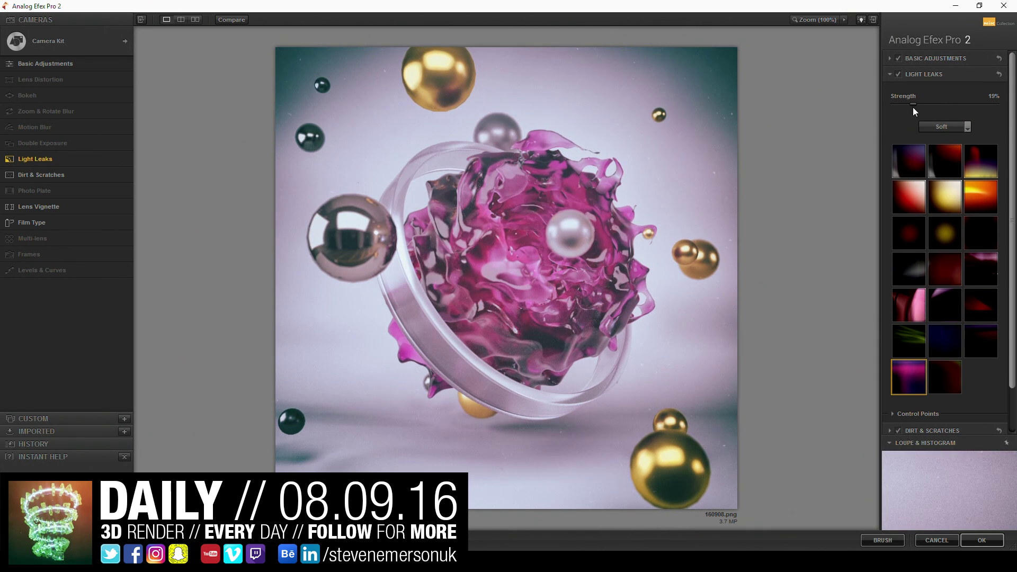
click(911, 58)
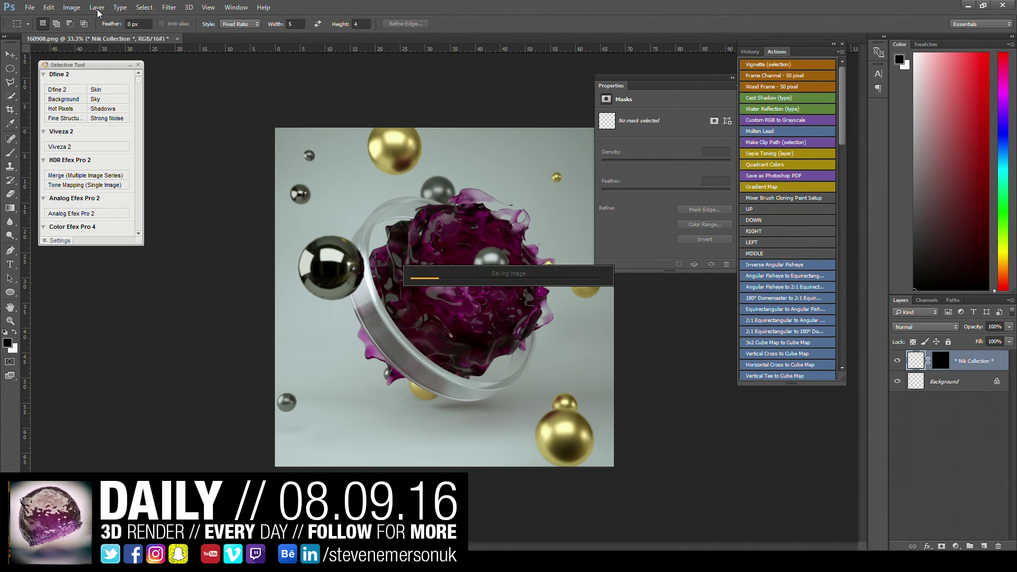
Add a Levels adjustment layer with input levels 25, 1.16 and 241.
click(97, 7)
click(27, 135)
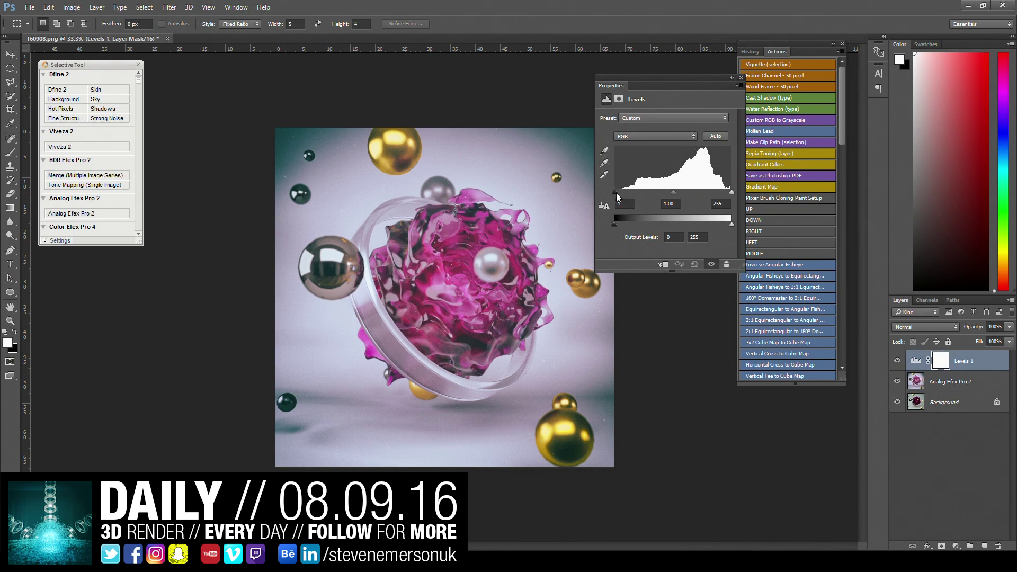
drag(615, 191, 670, 191)
drag(731, 191, 725, 192)
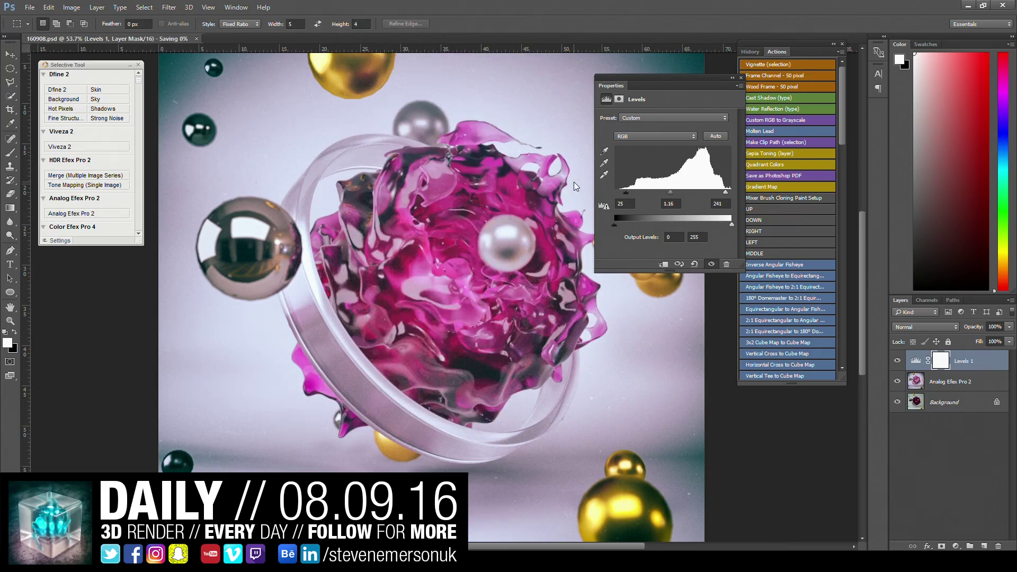
Export a web copy of the image into the New folder.
key(ctrl+alt+shift+s)
key(Return)
double_click(461, 148)
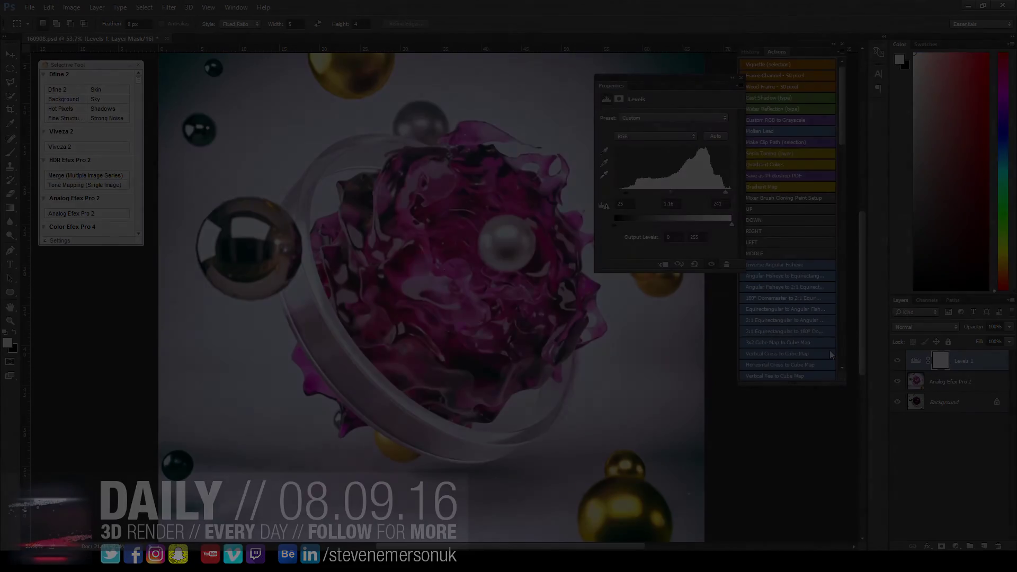